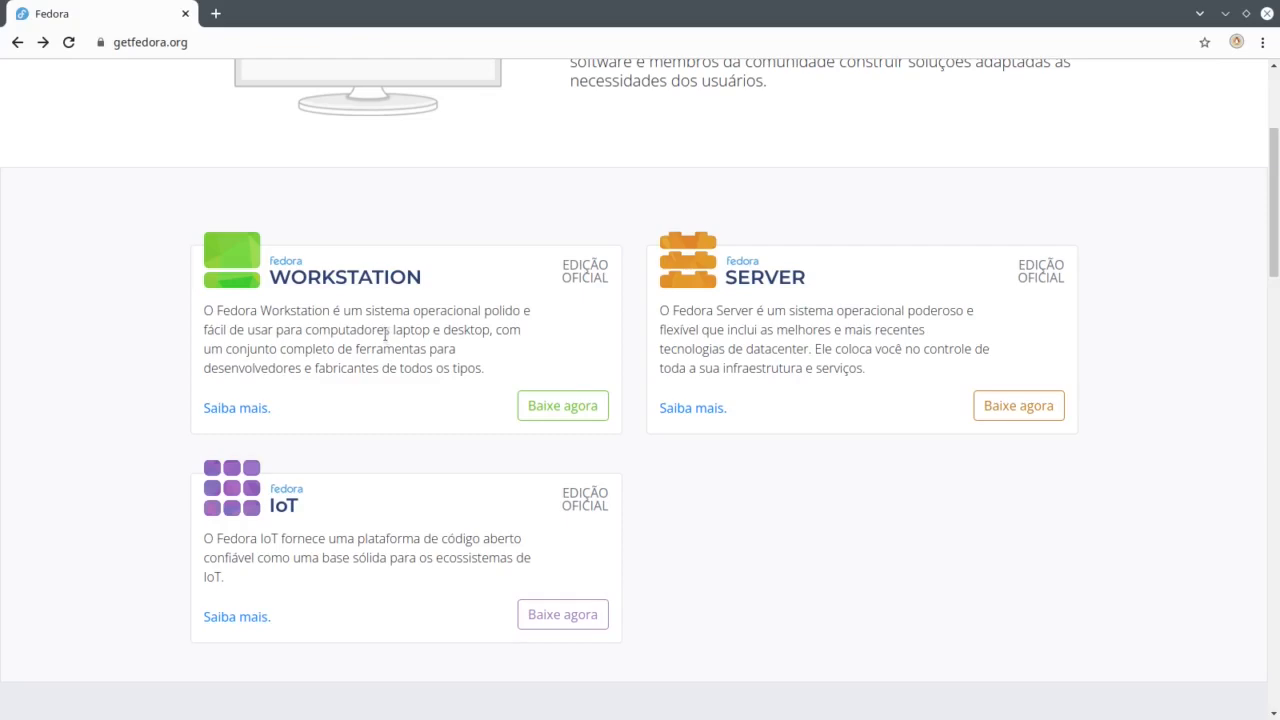
Step: Minimize the Chrome window showing the getfedora.org editions page
click(1225, 14)
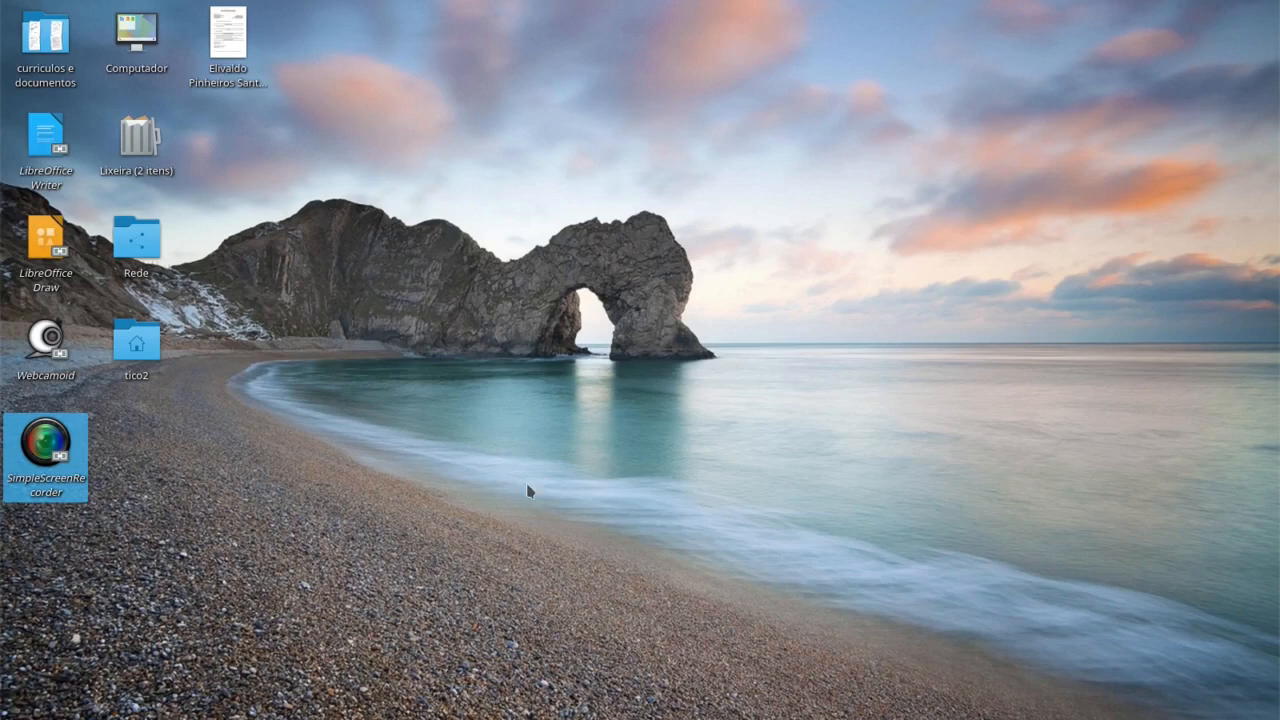
Step: Reveal the hidden taskbar and open the KDE Kickoff application launcher
mouse_move(256, 708)
mouse_move(100, 718)
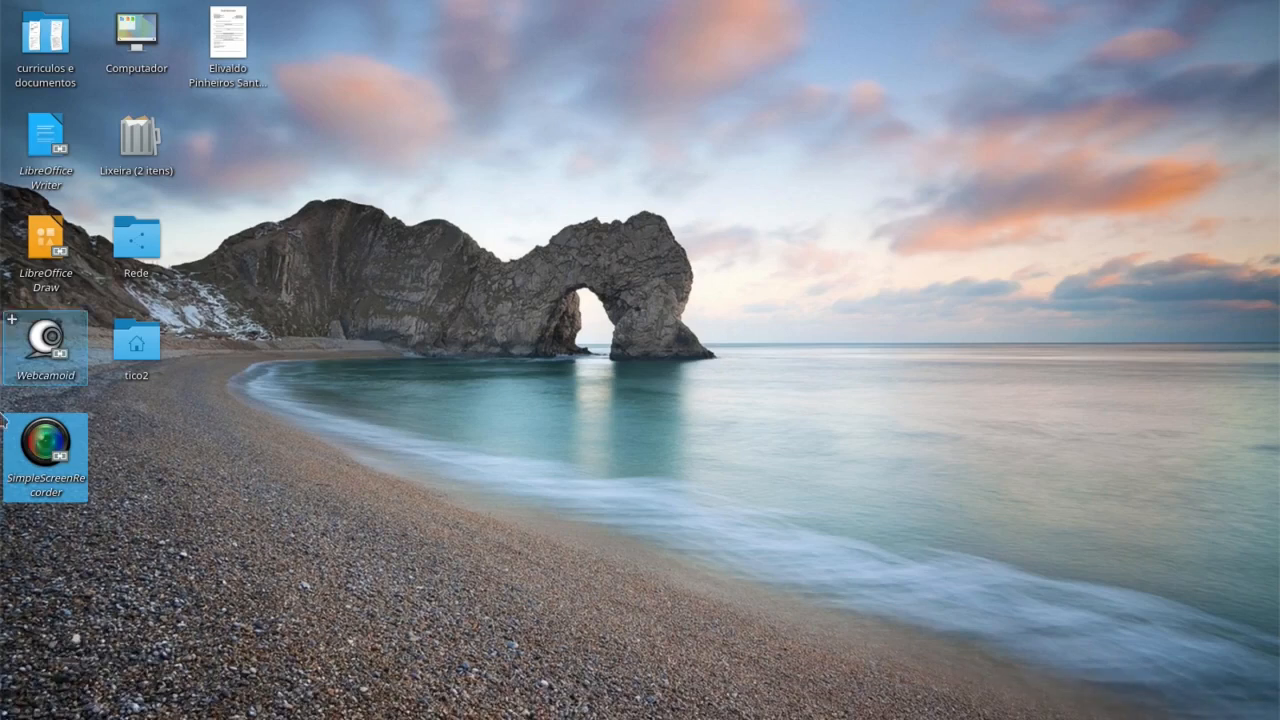
click(14, 703)
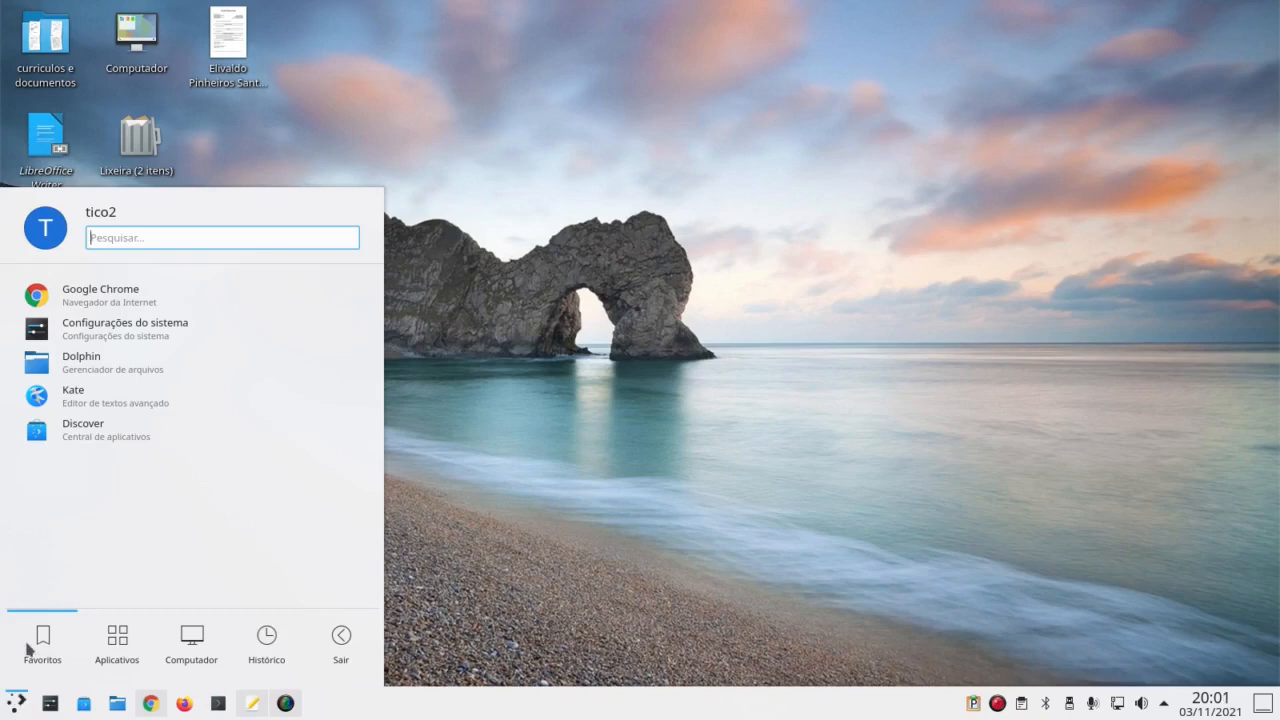
Step: Bring the Kate document forward and select the apt update/upgrade and apt install command lines
click(252, 703)
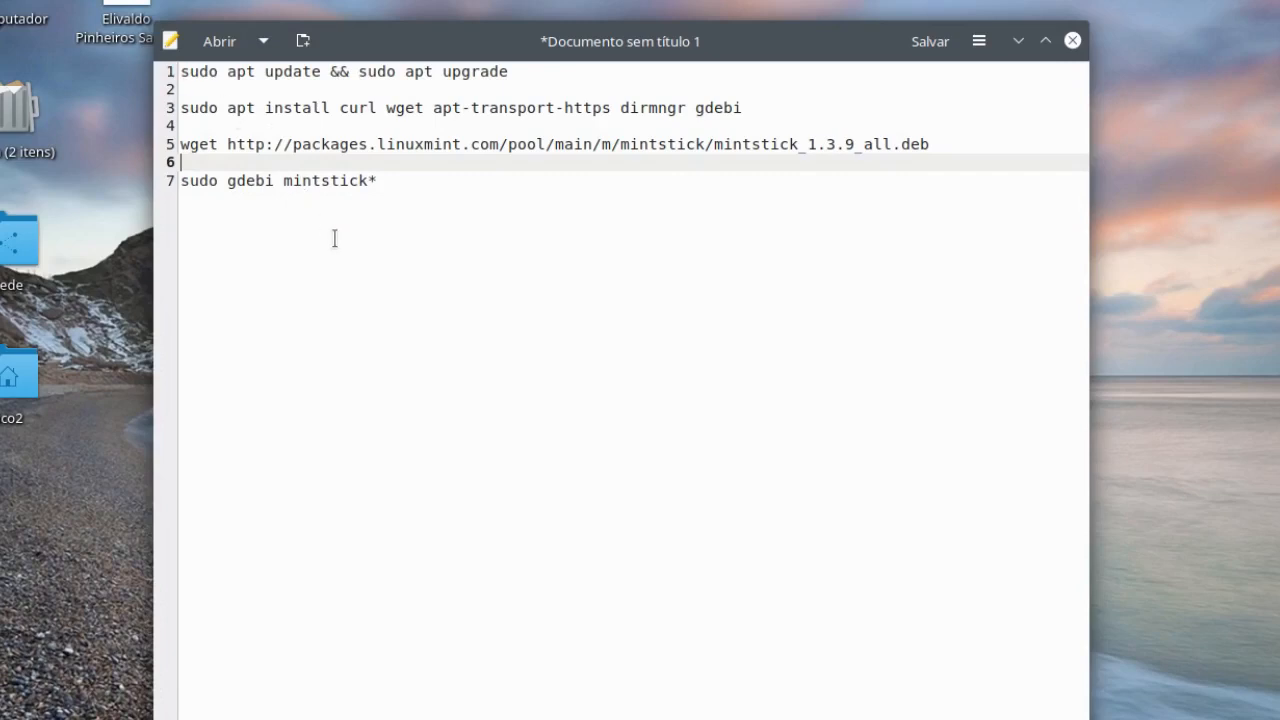
drag(179, 68, 510, 72)
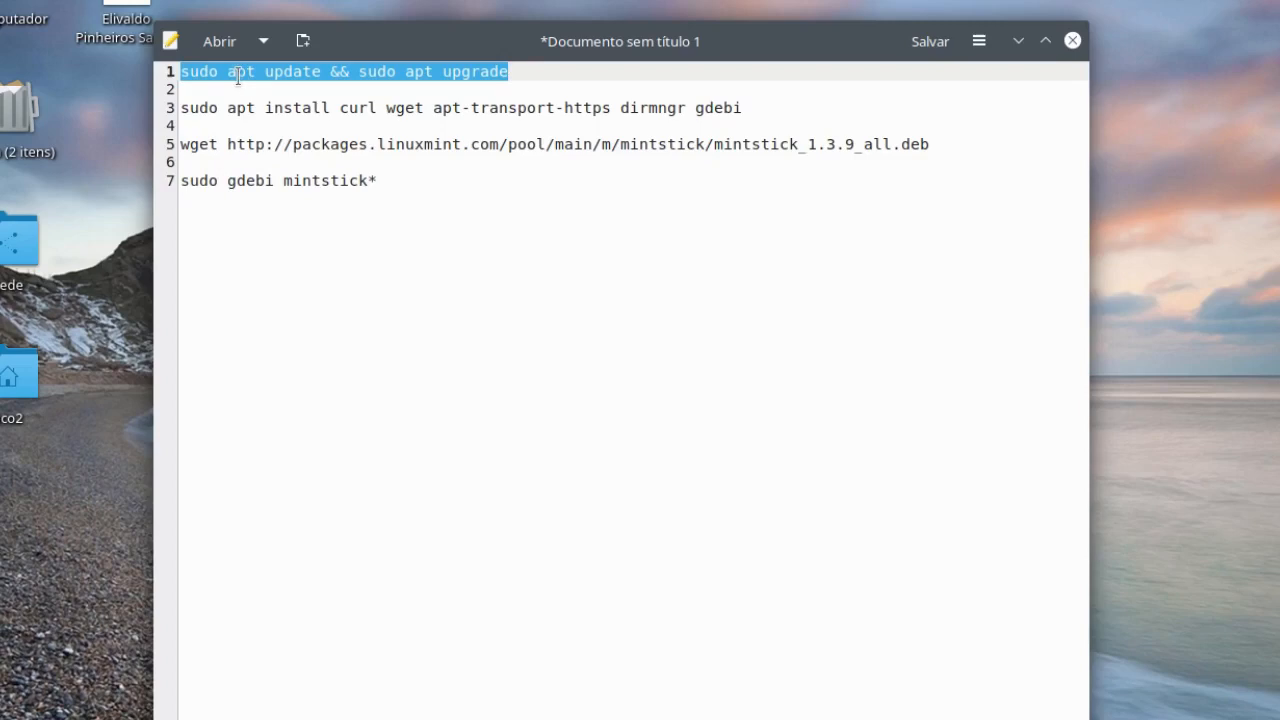
drag(182, 107, 748, 106)
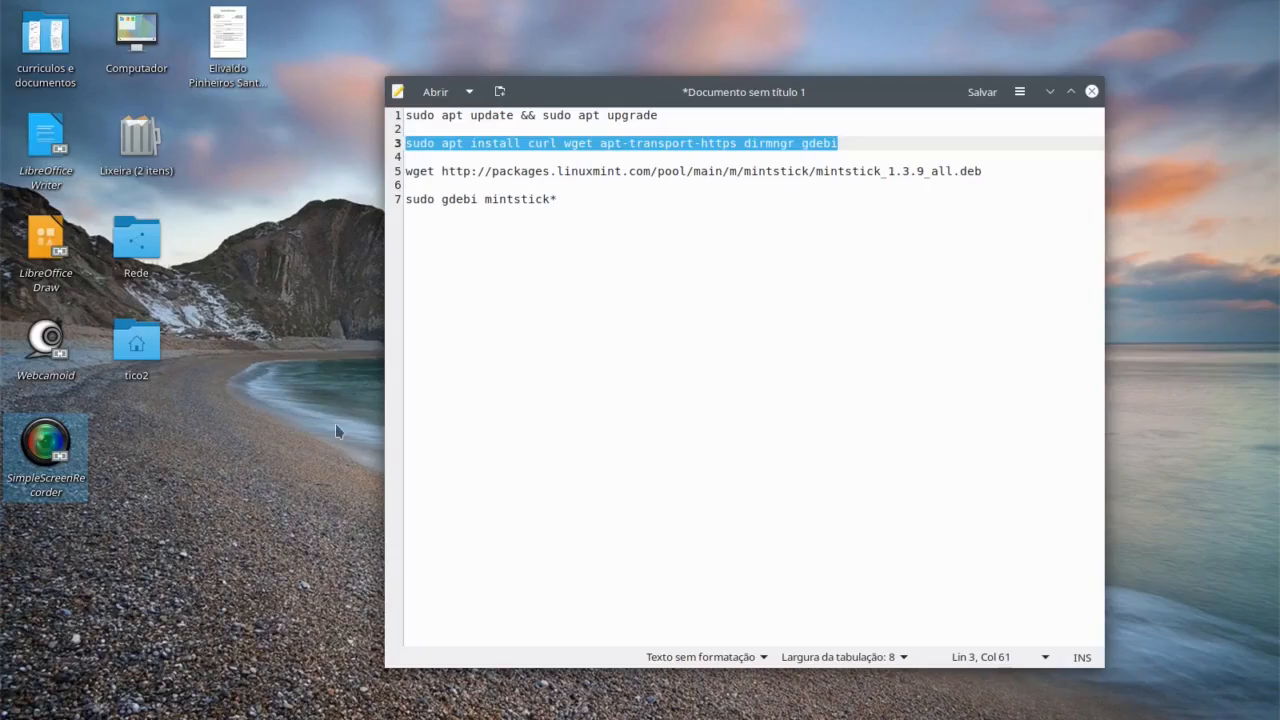
Step: Search the launcher for 'mint' and launch Gravador de Imagem USB
click(15, 703)
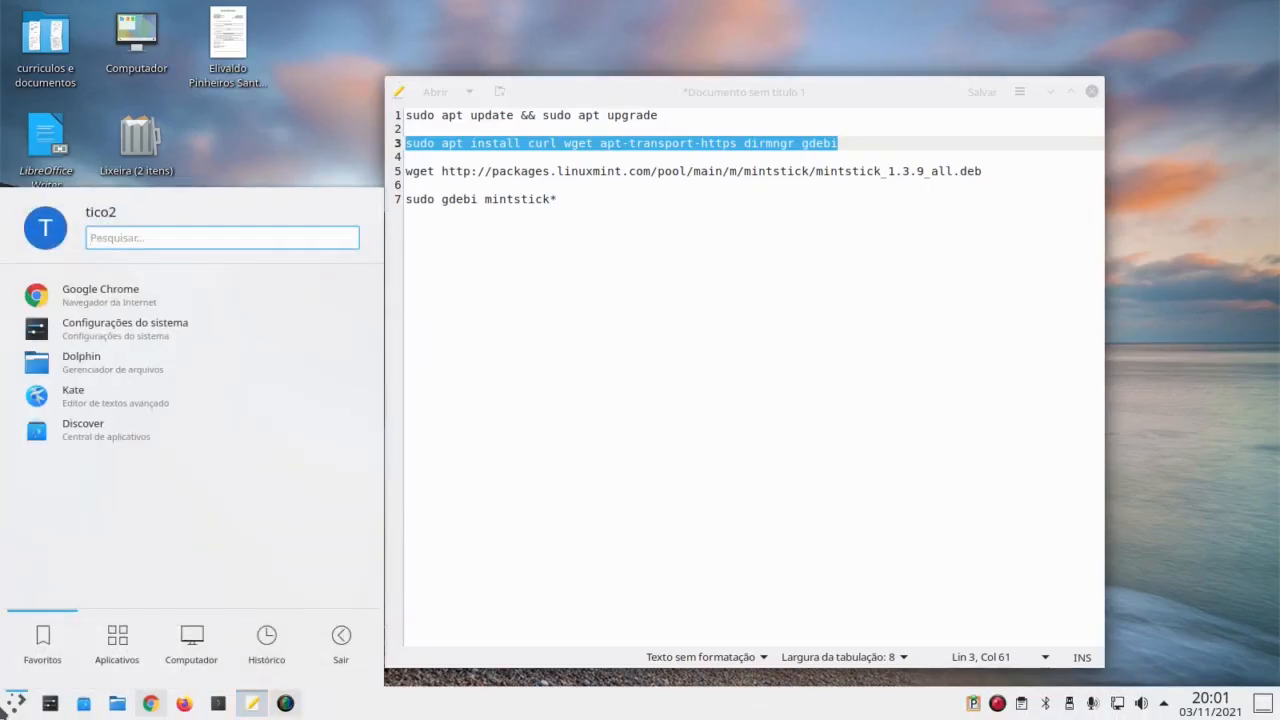
text(mint)
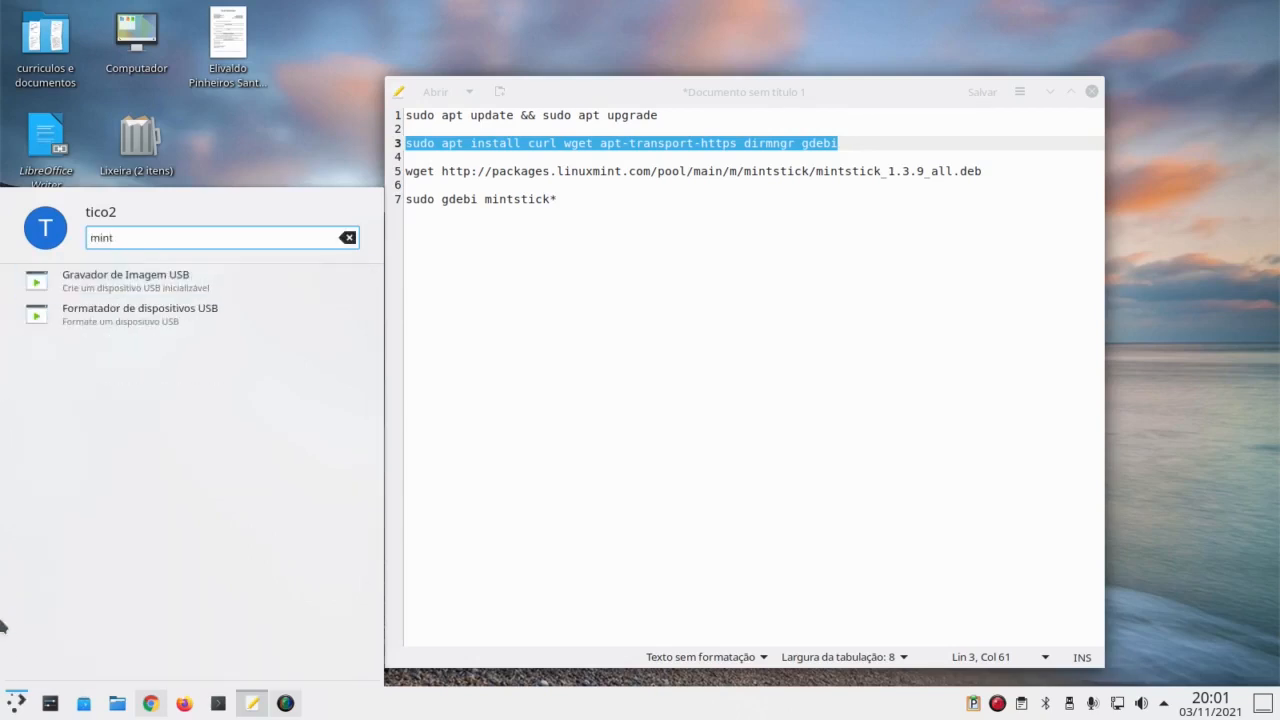
click(138, 288)
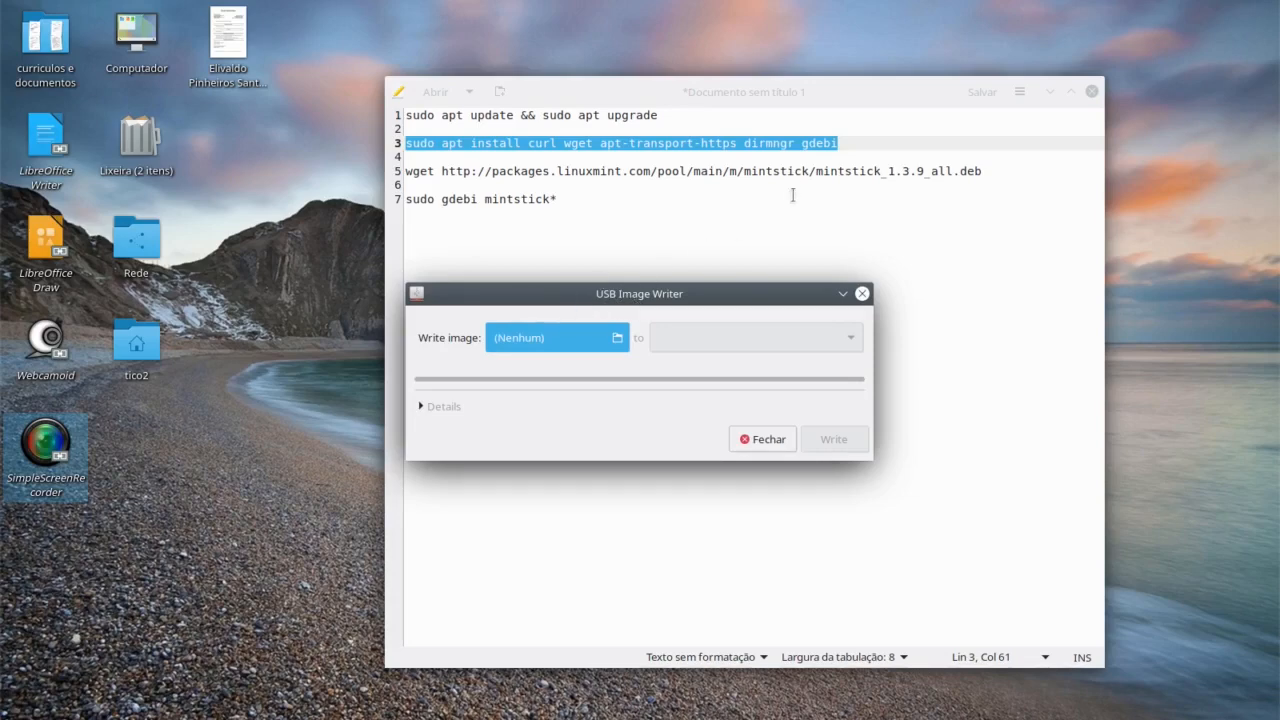
Step: Hide the editor and pick Fedora-Workstation-Live-x86_64-35-1.2 (1).iso from Downloads as the image
drag(950, 97, 790, 150)
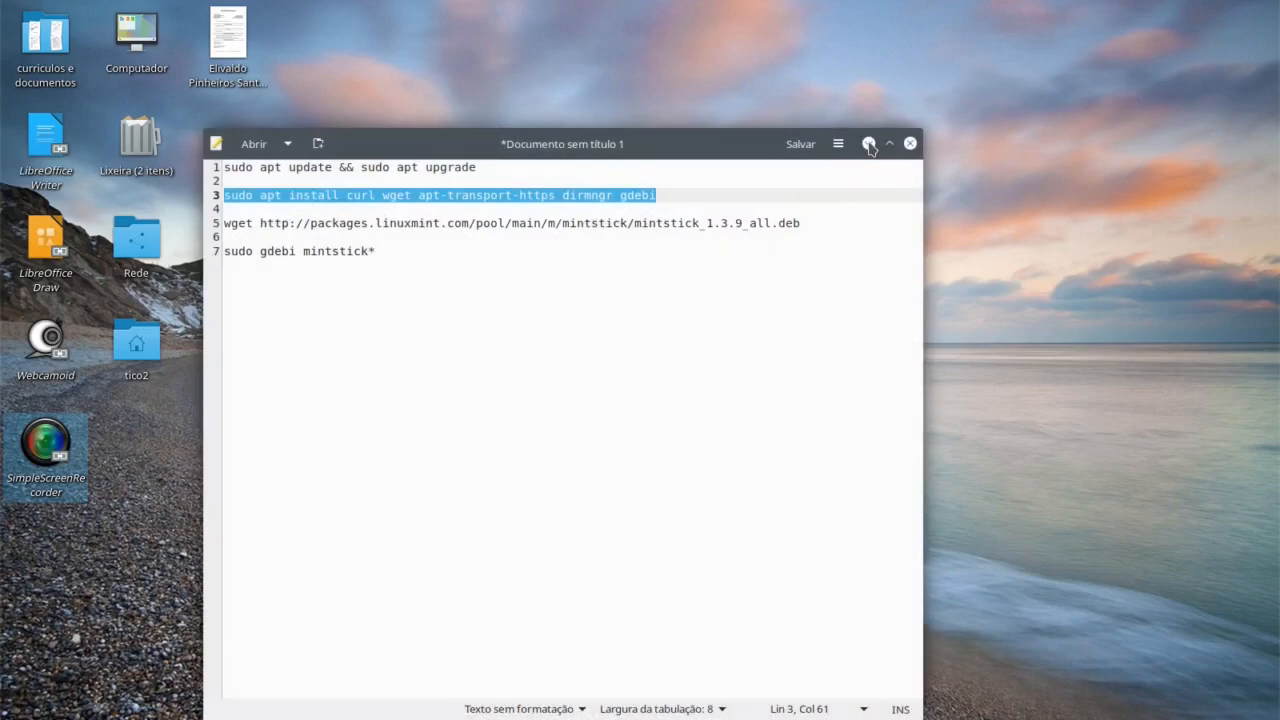
click(869, 145)
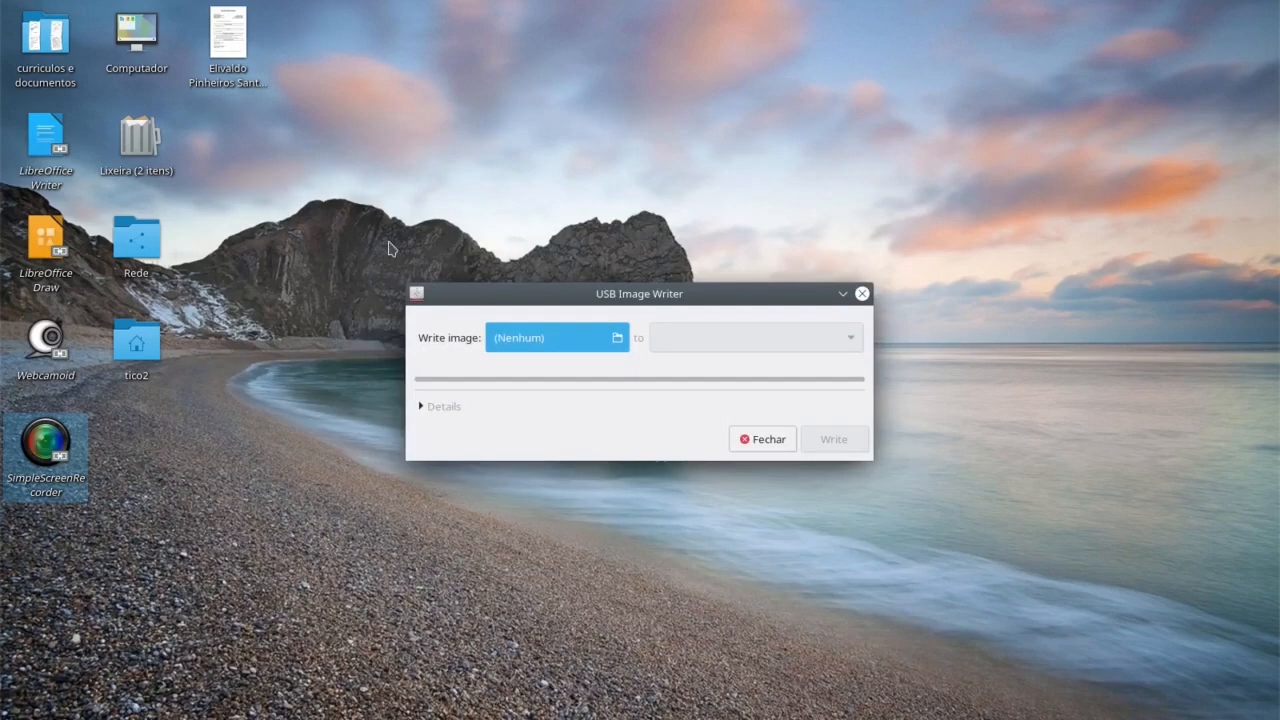
click(617, 339)
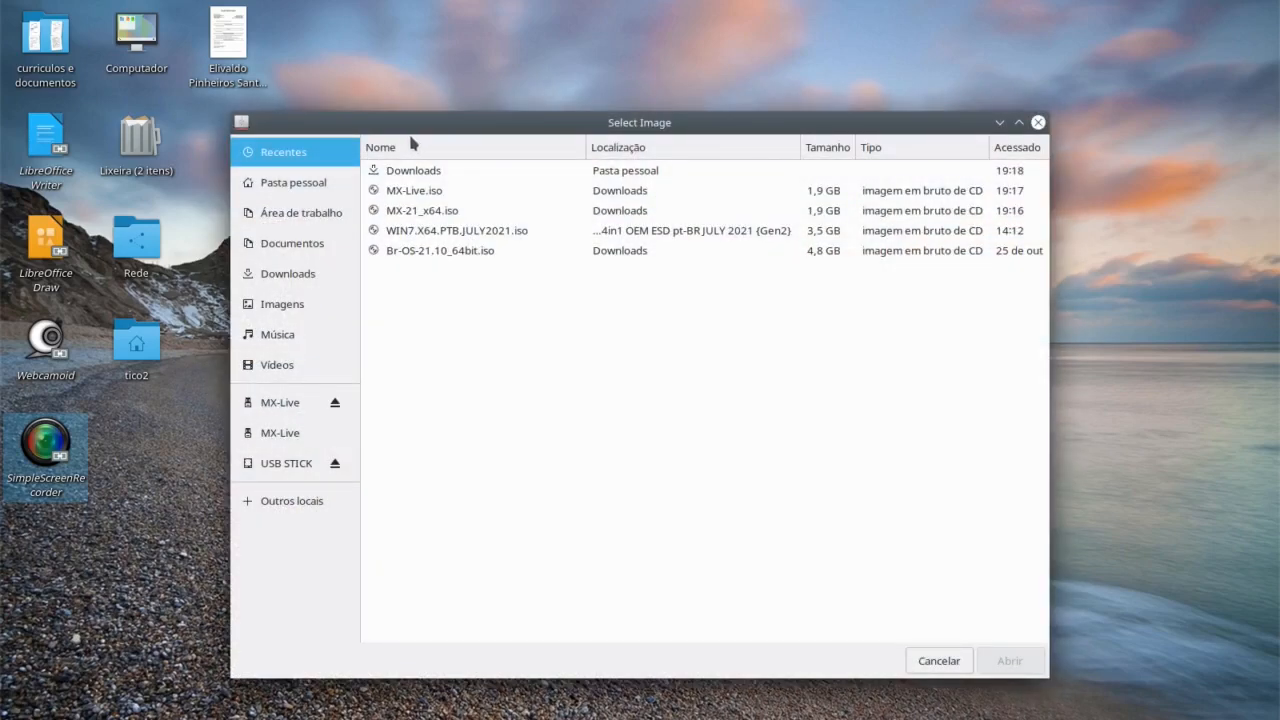
click(286, 271)
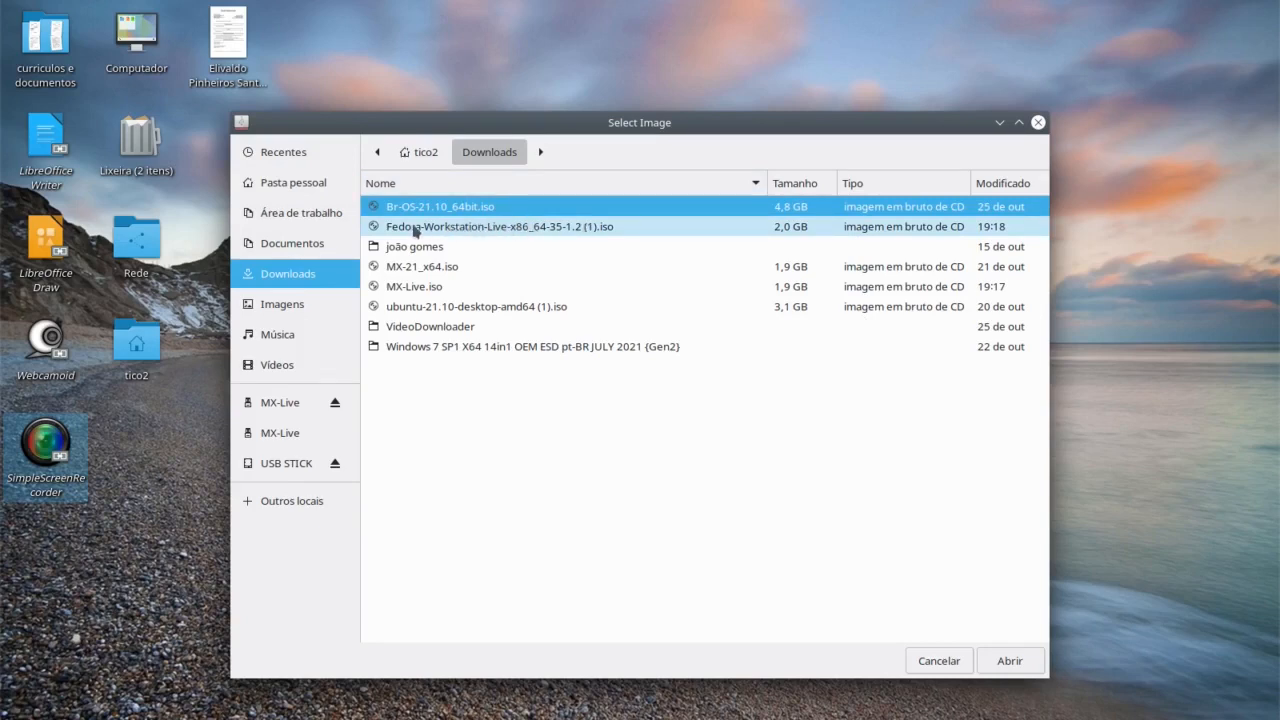
click(533, 230)
click(1008, 660)
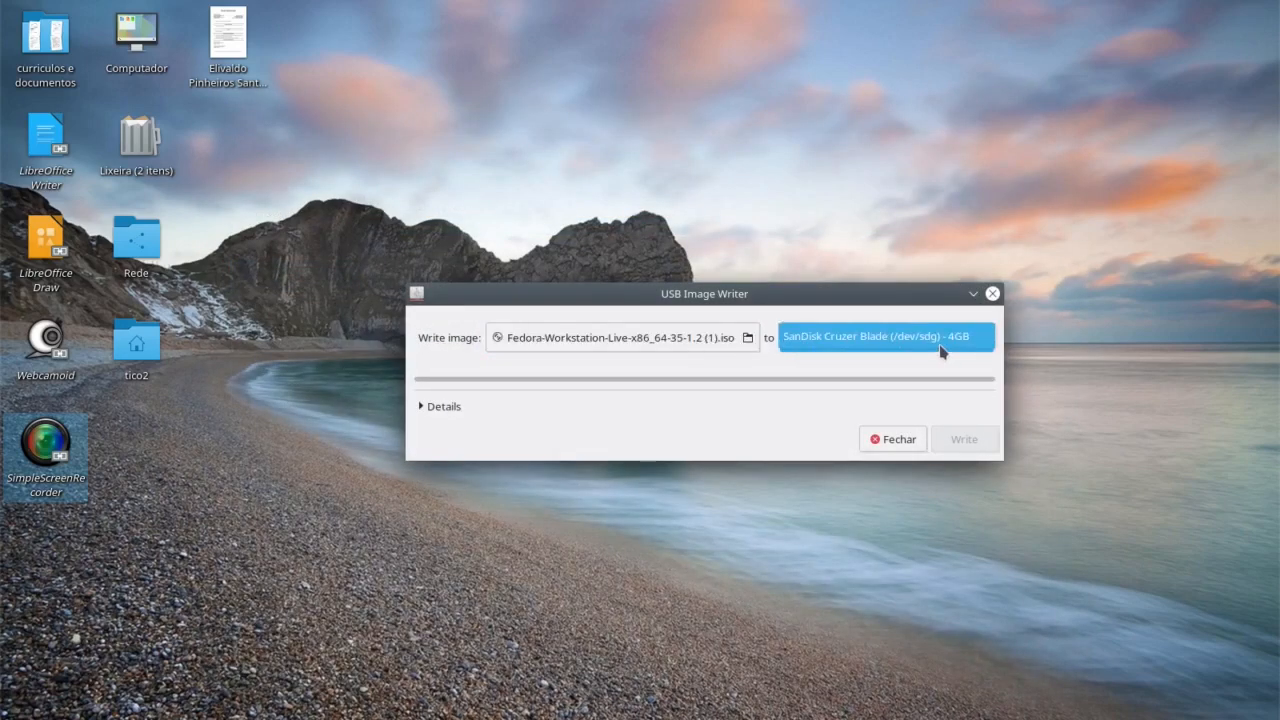
Step: Target the SanDisk Cruzer Blade (/dev/sdg) 4GB stick and start writing after authenticating
click(890, 344)
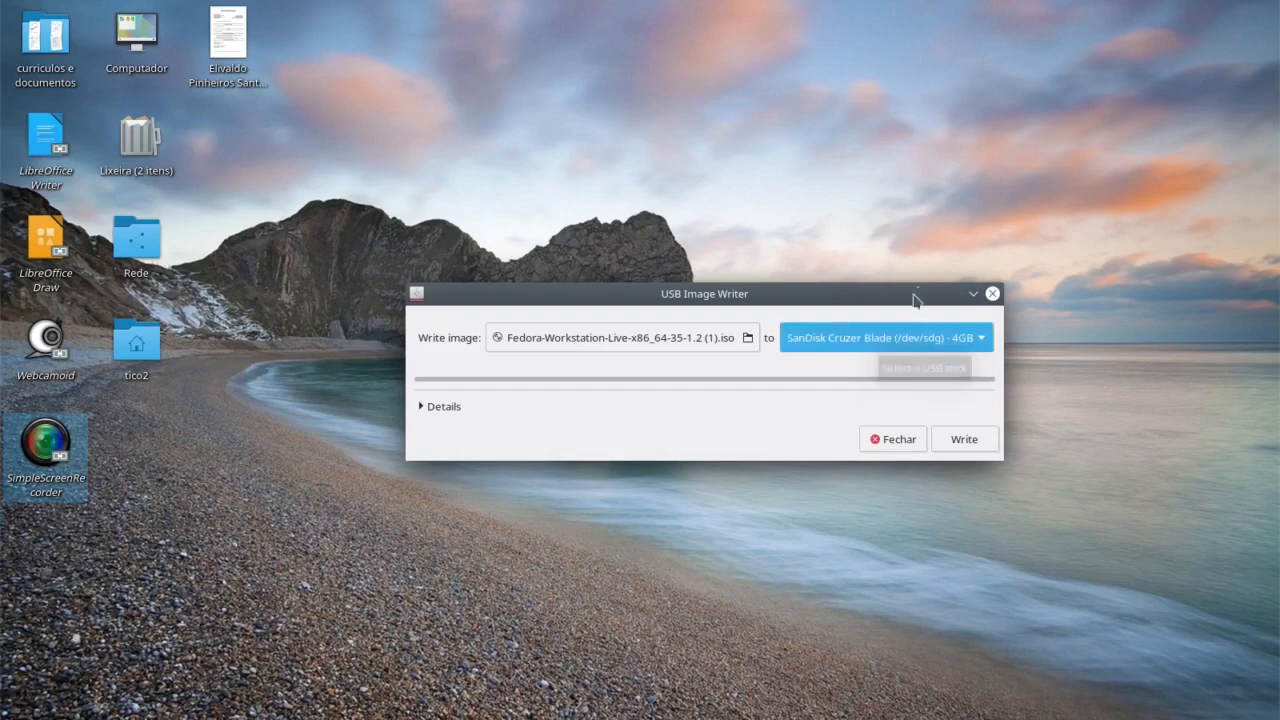
click(905, 346)
click(852, 364)
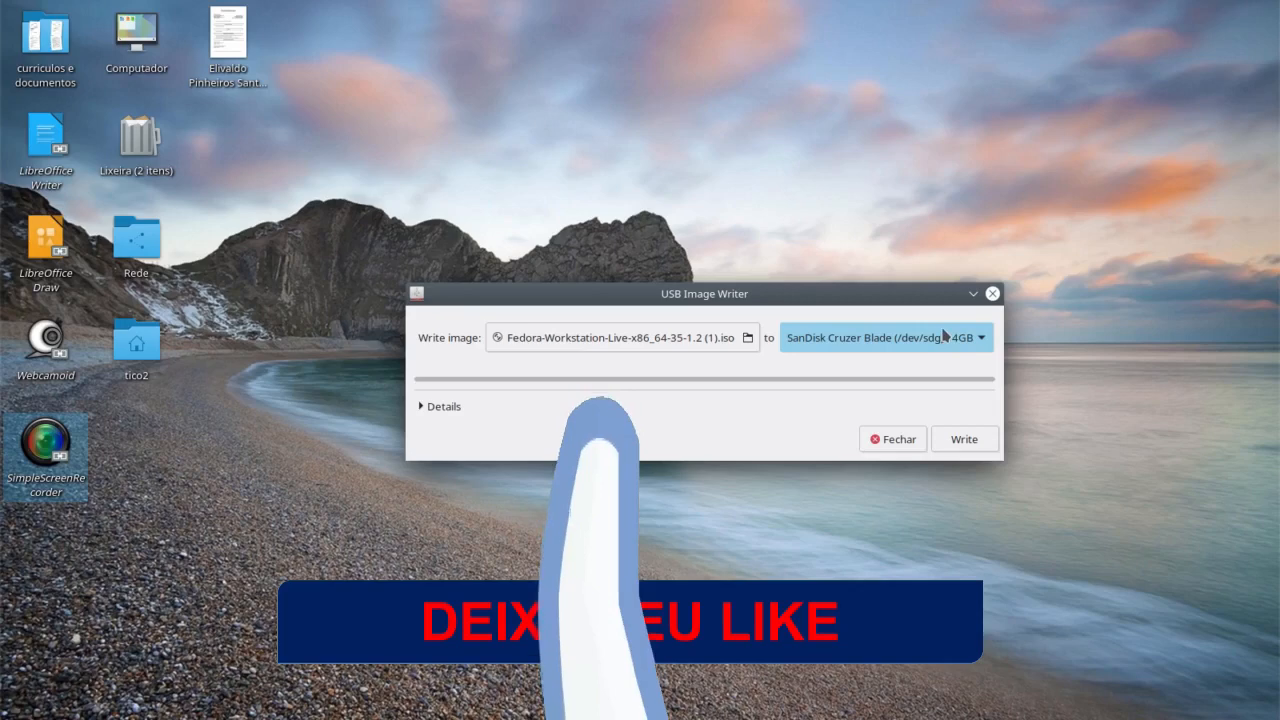
click(962, 441)
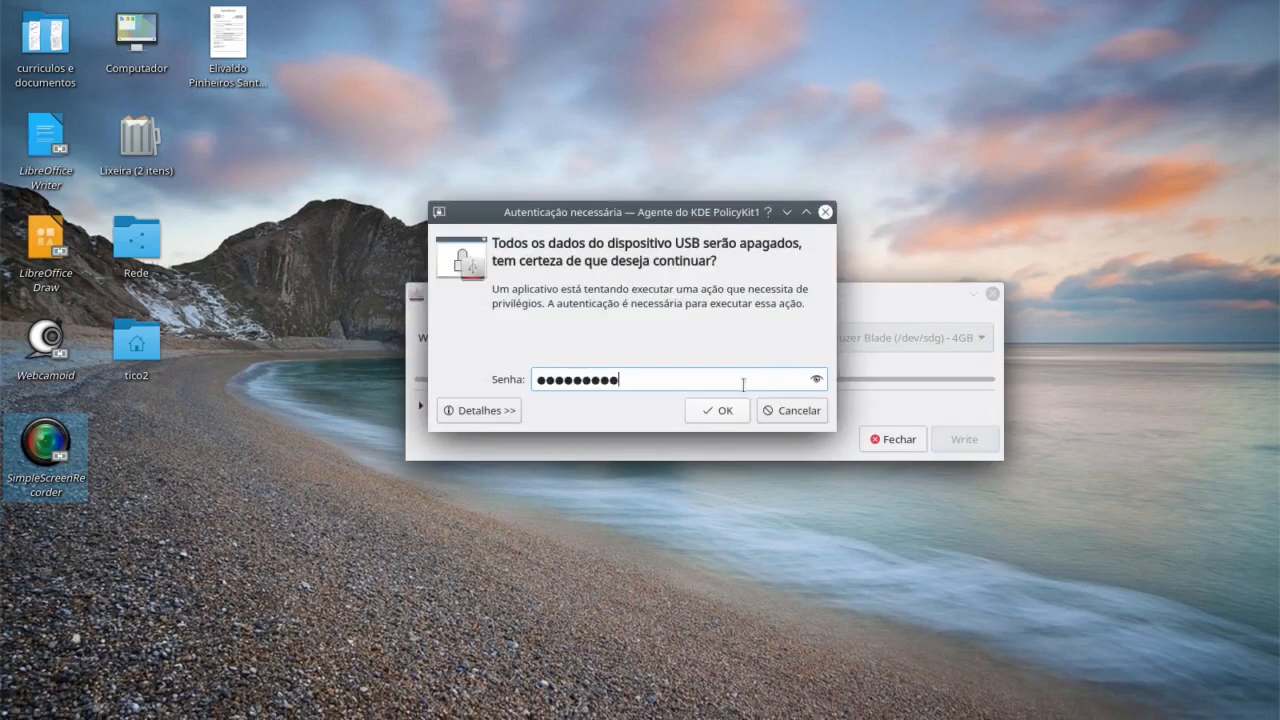
click(725, 410)
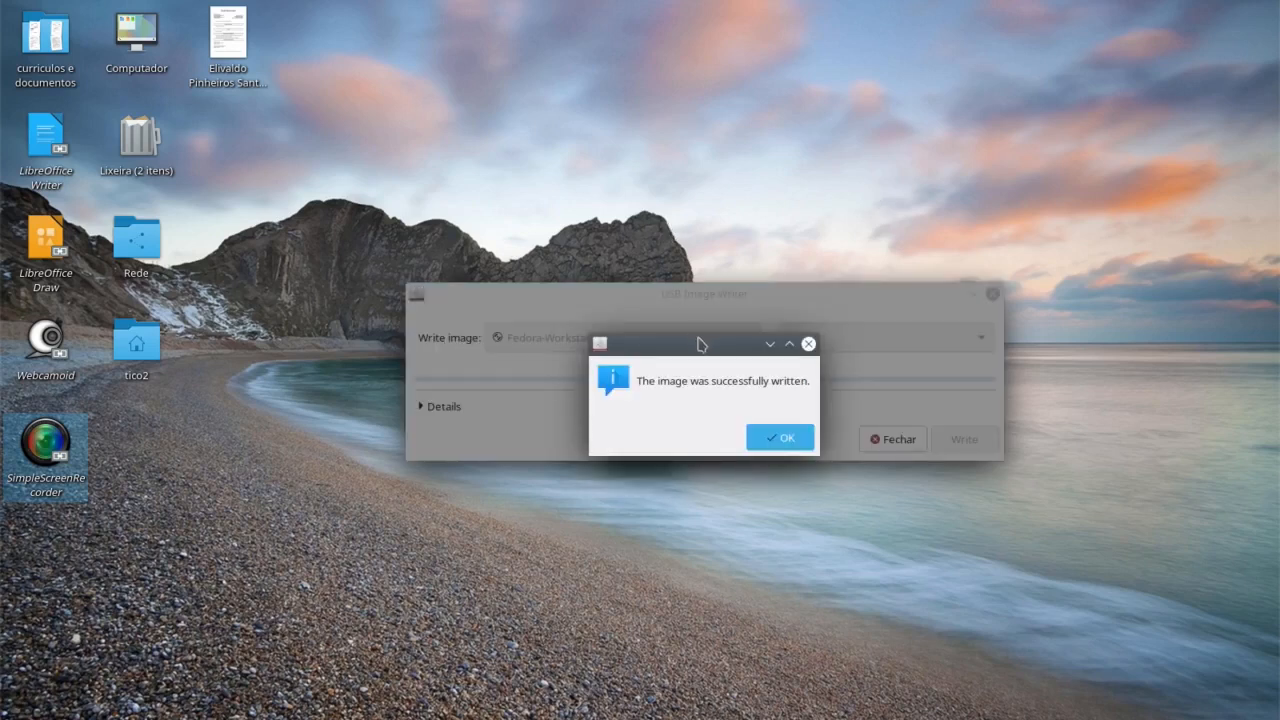
Step: Acknowledge the successful write message and close USB Image Writer
click(772, 440)
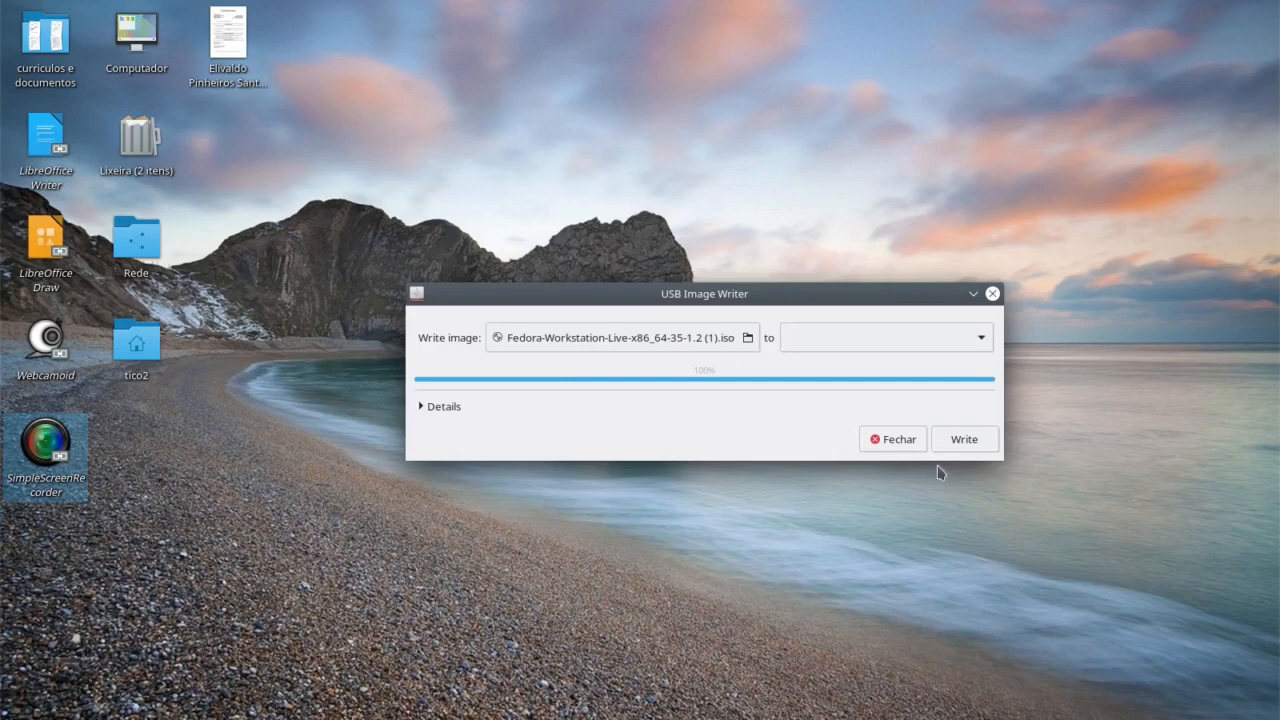
click(899, 440)
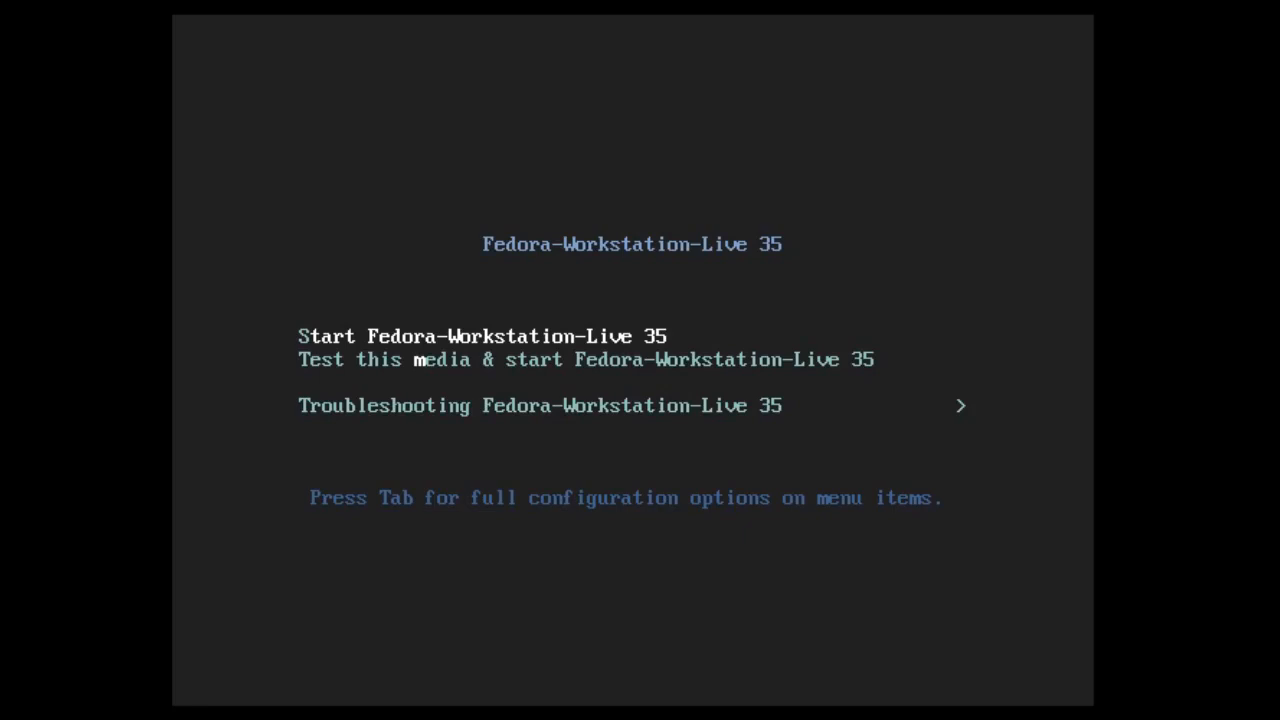
Step: Boot the test-media-and-start Fedora-Workstation-Live 35 entry from the boot menu
key(Down)
key(Up)
key(Down)
key(Down)
key(Up)
key(Up)
key(Return)
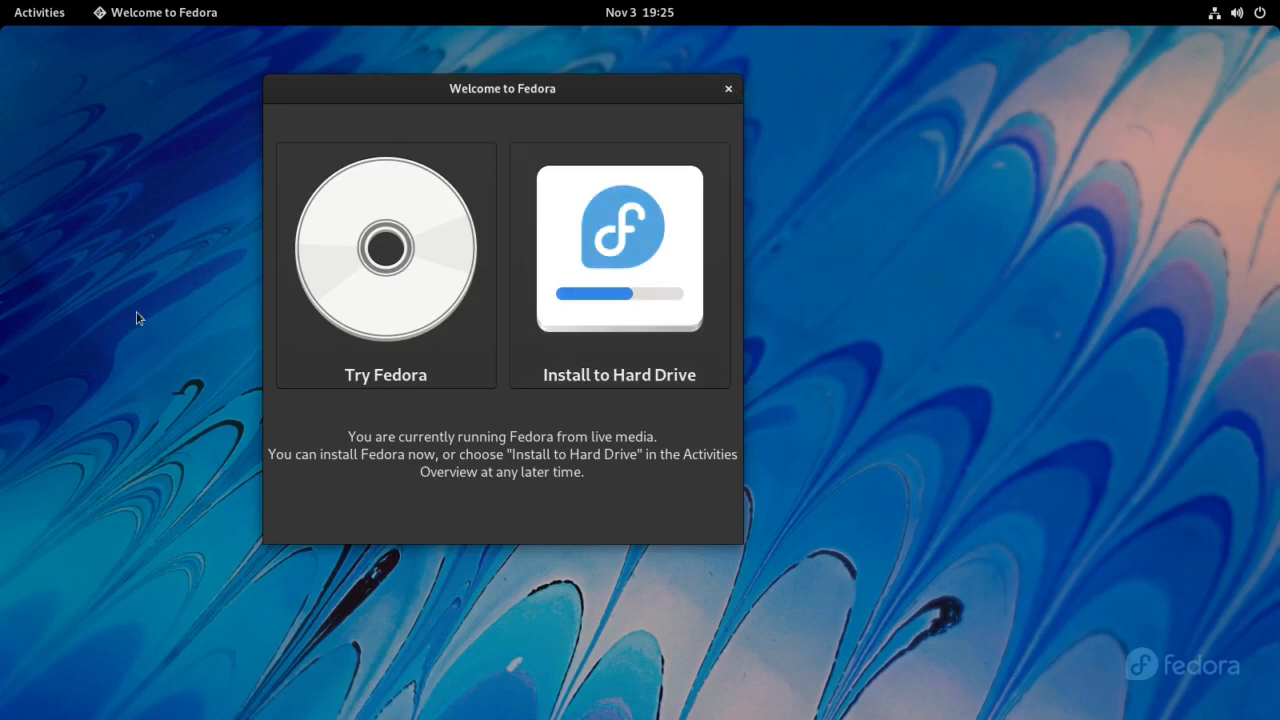
Step: Close the Welcome to Fedora window and launch Install to Hard Drive from Activities
click(729, 90)
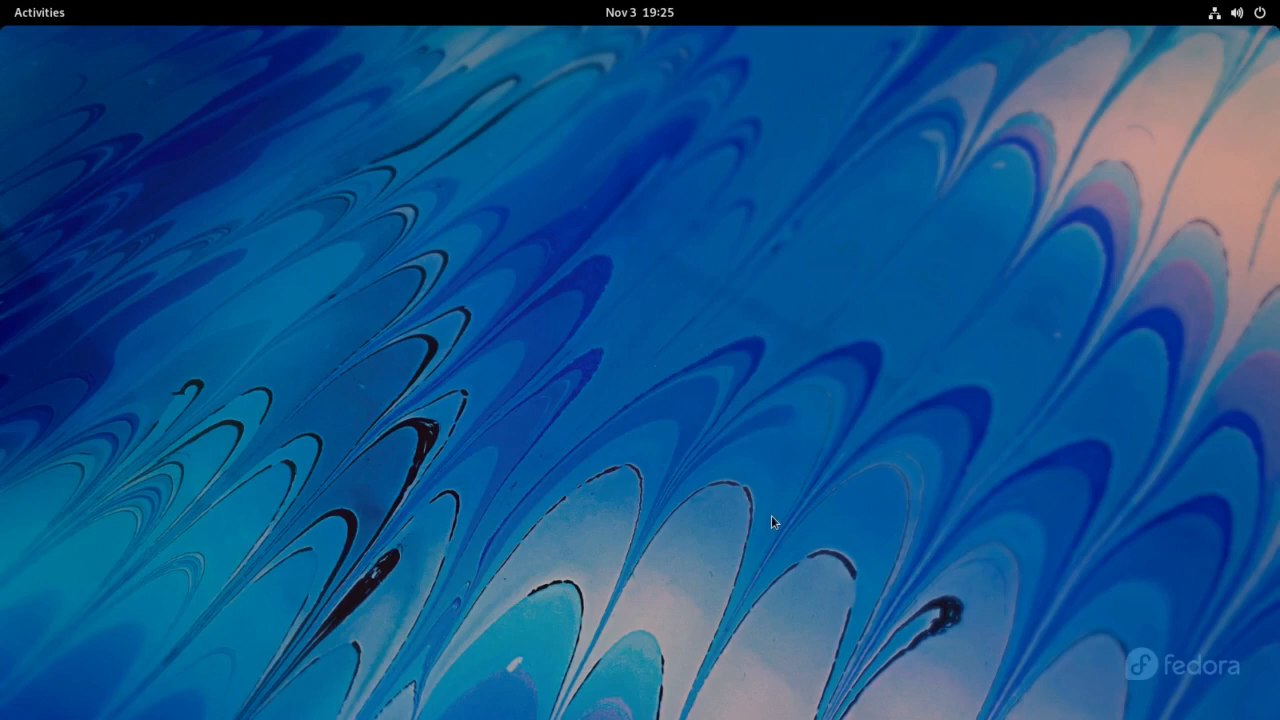
click(40, 14)
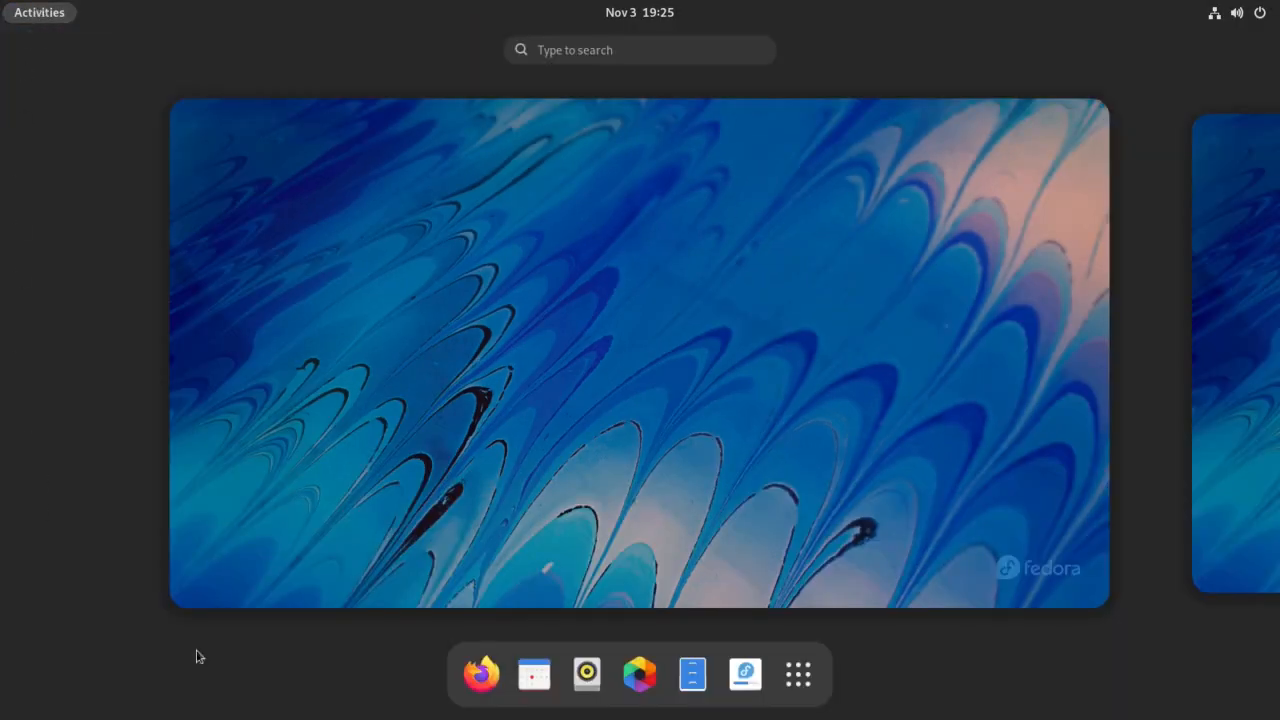
click(529, 357)
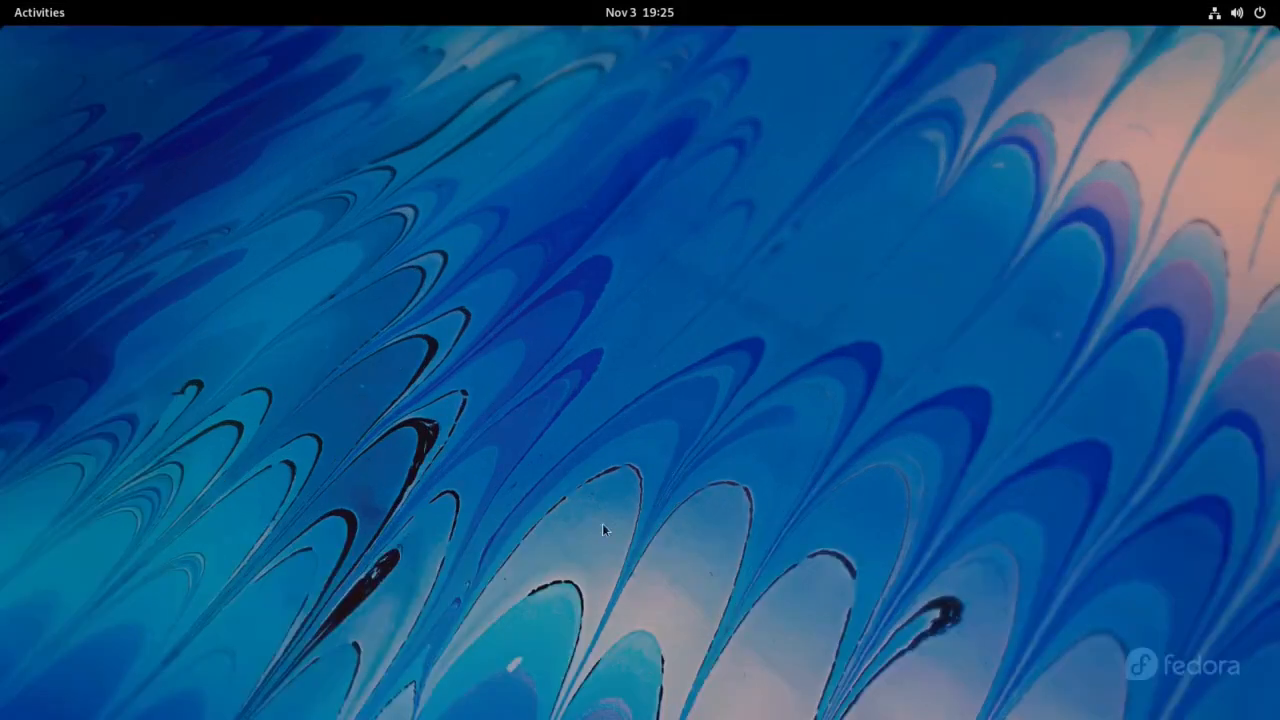
click(28, 15)
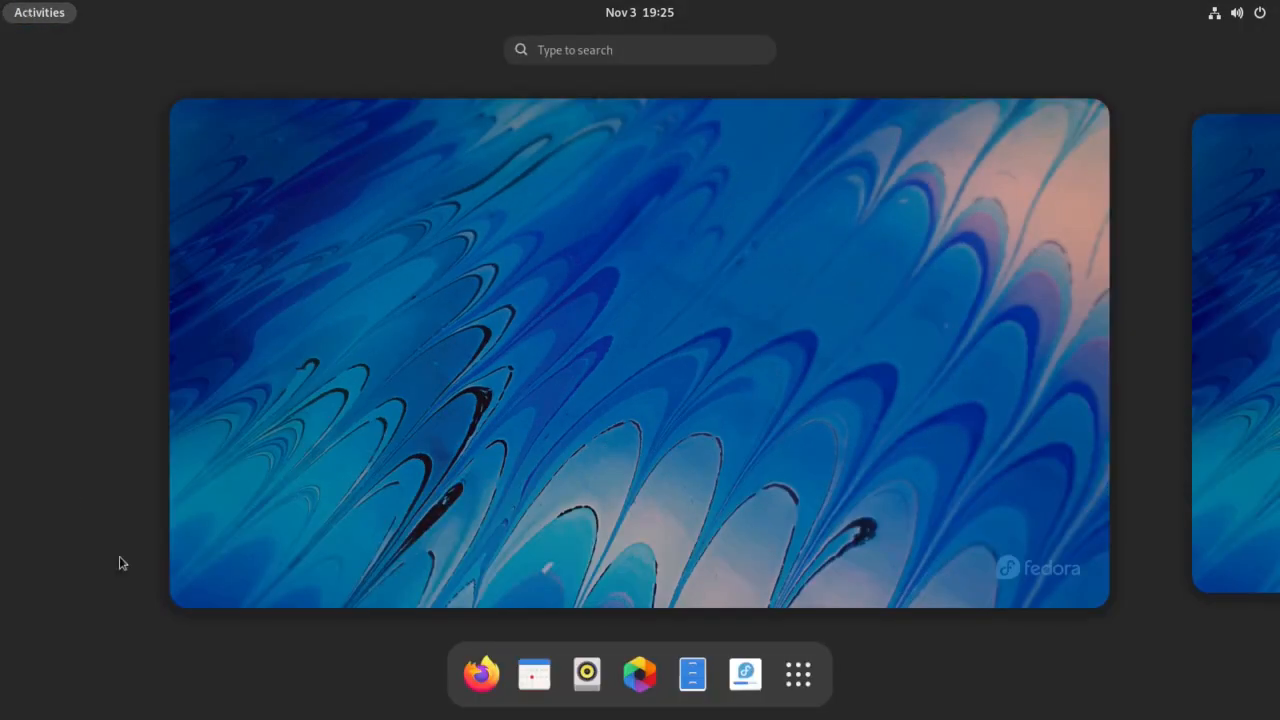
click(745, 676)
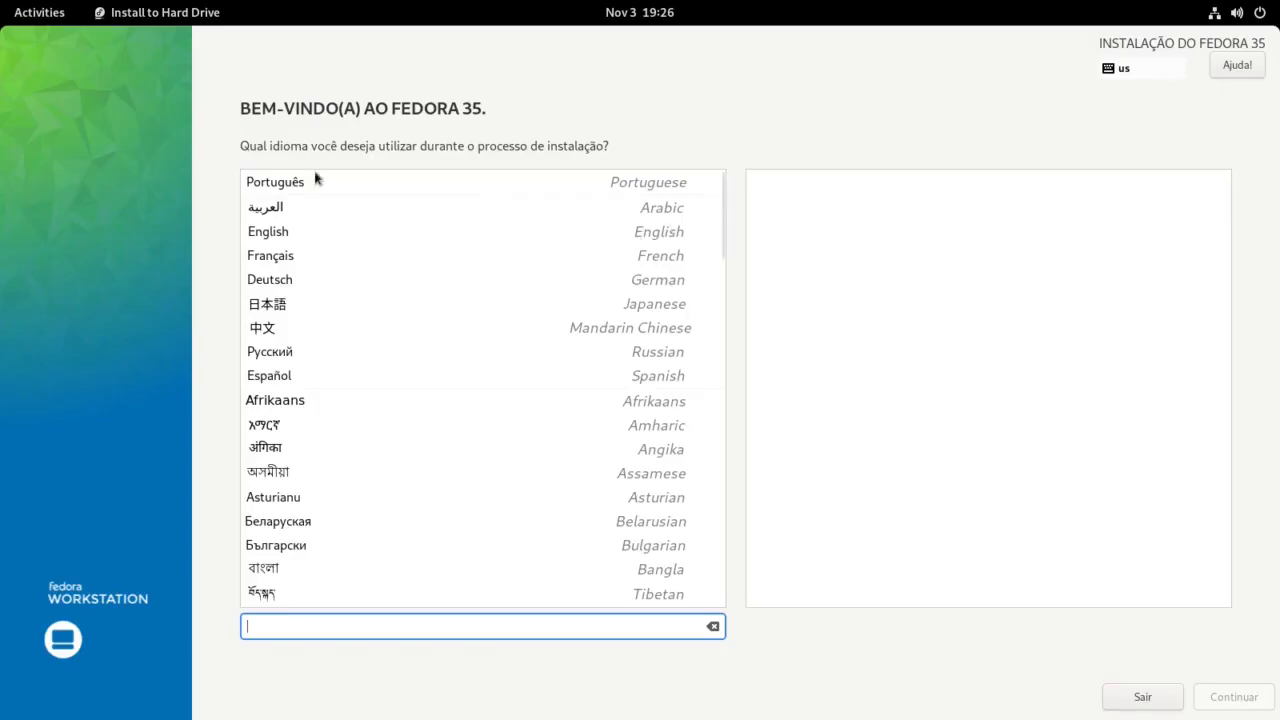
Step: Choose Português (Brasil) as the installation language and continue to the Installation Summary
click(289, 181)
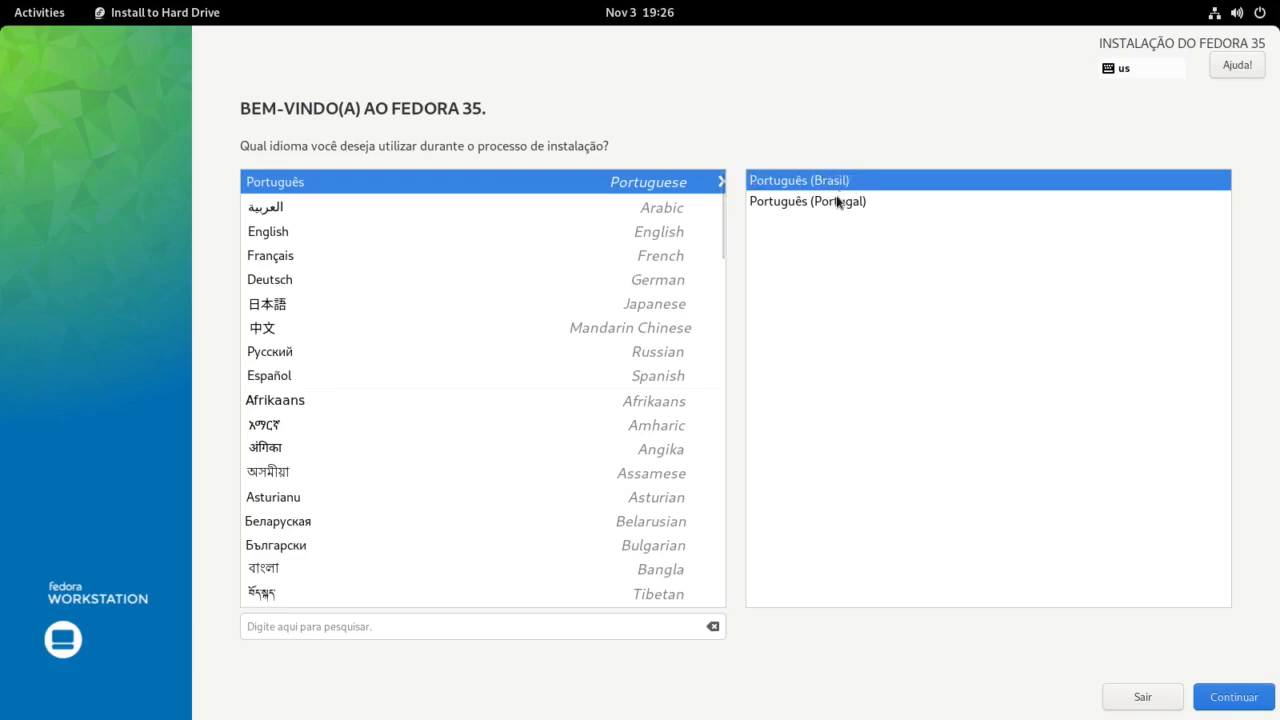
key(Return)
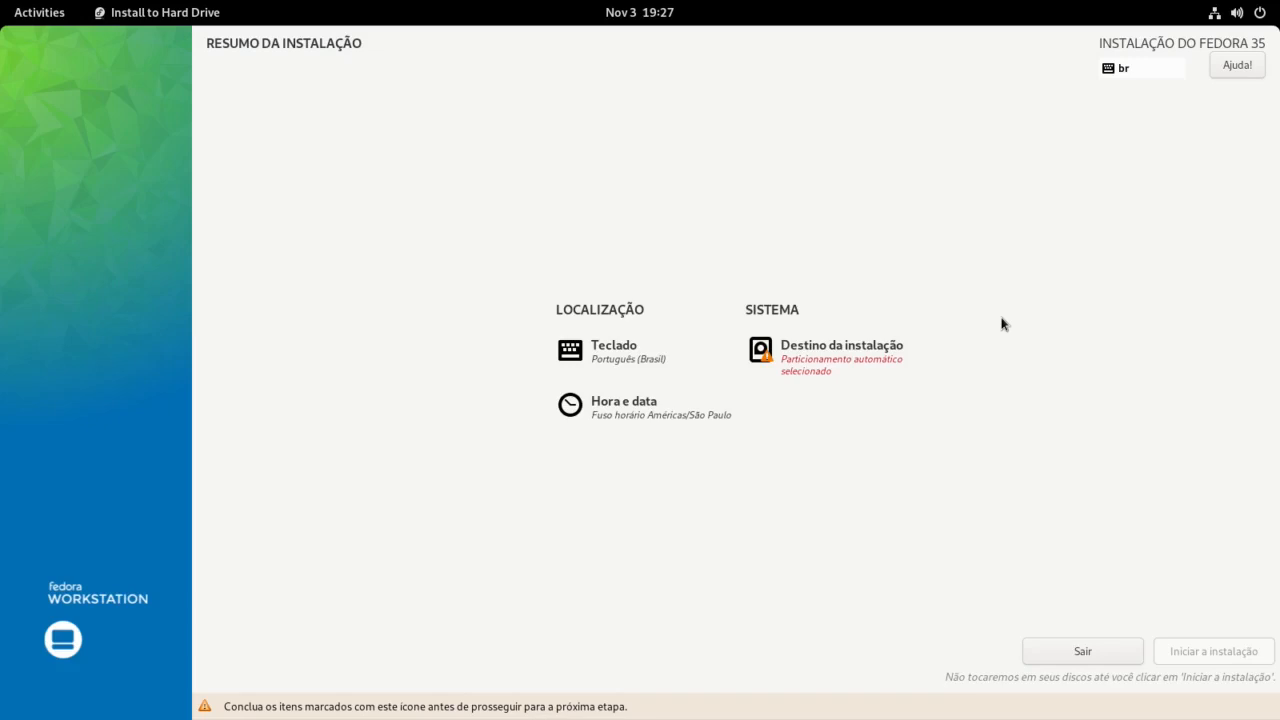
Step: Open Destino da instalação to view the 47,01 GiB vda disk with automatic storage
click(803, 351)
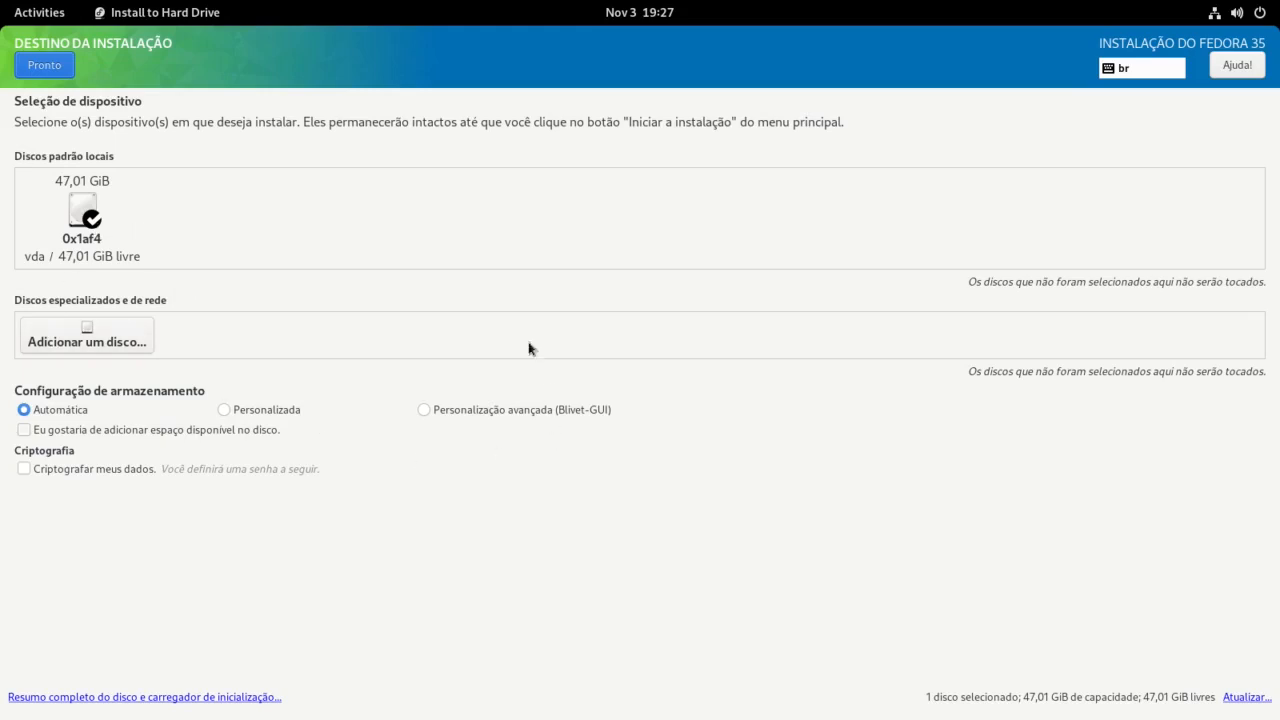
Step: Accept the vda disk with automatic partitioning and no encryption, returning to the summary
click(33, 69)
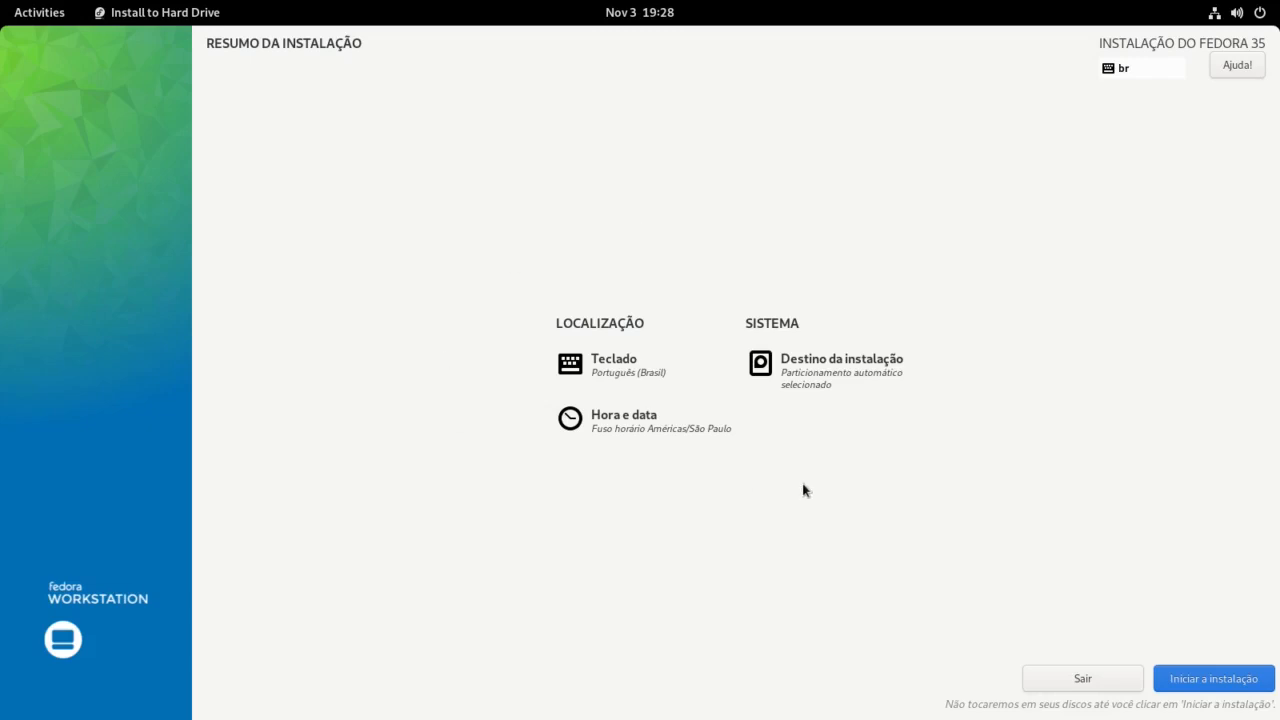
Step: Begin the Fedora 35 installation and let it finish and reboot to the welcome screen
click(1229, 681)
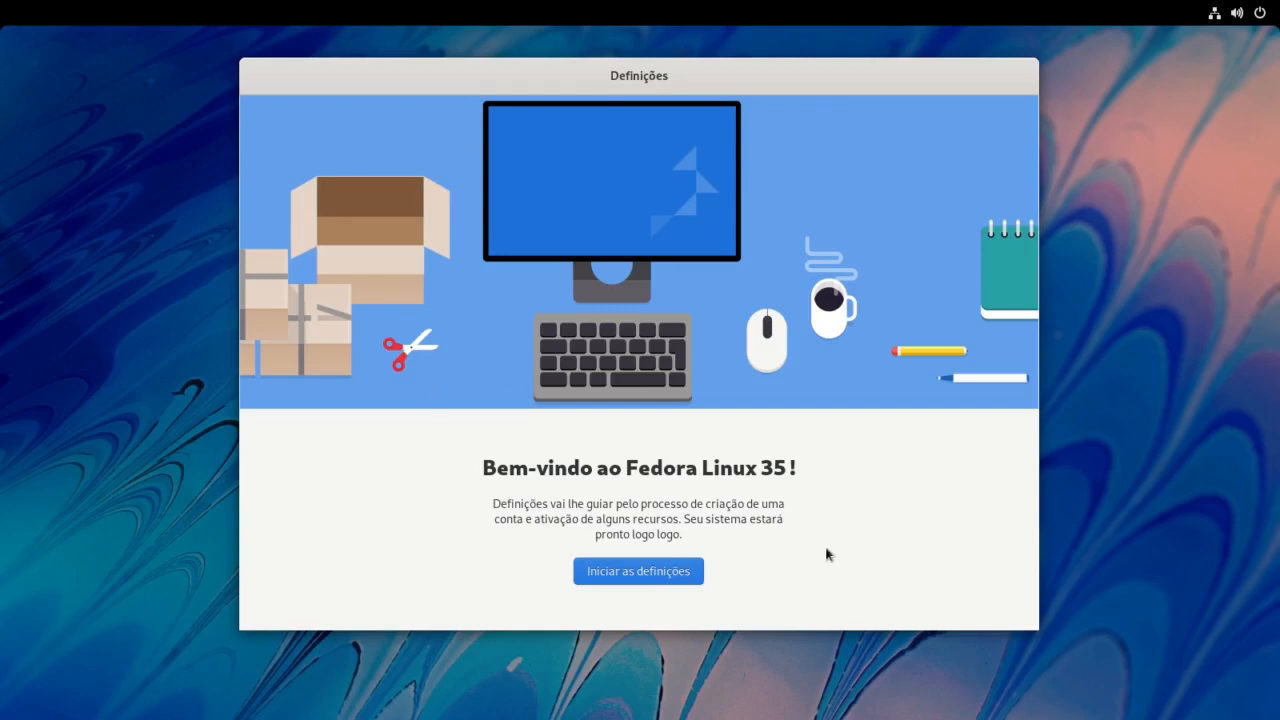
Step: Start initial setup, keep the privacy defaults, and enable third-party repositories
click(641, 573)
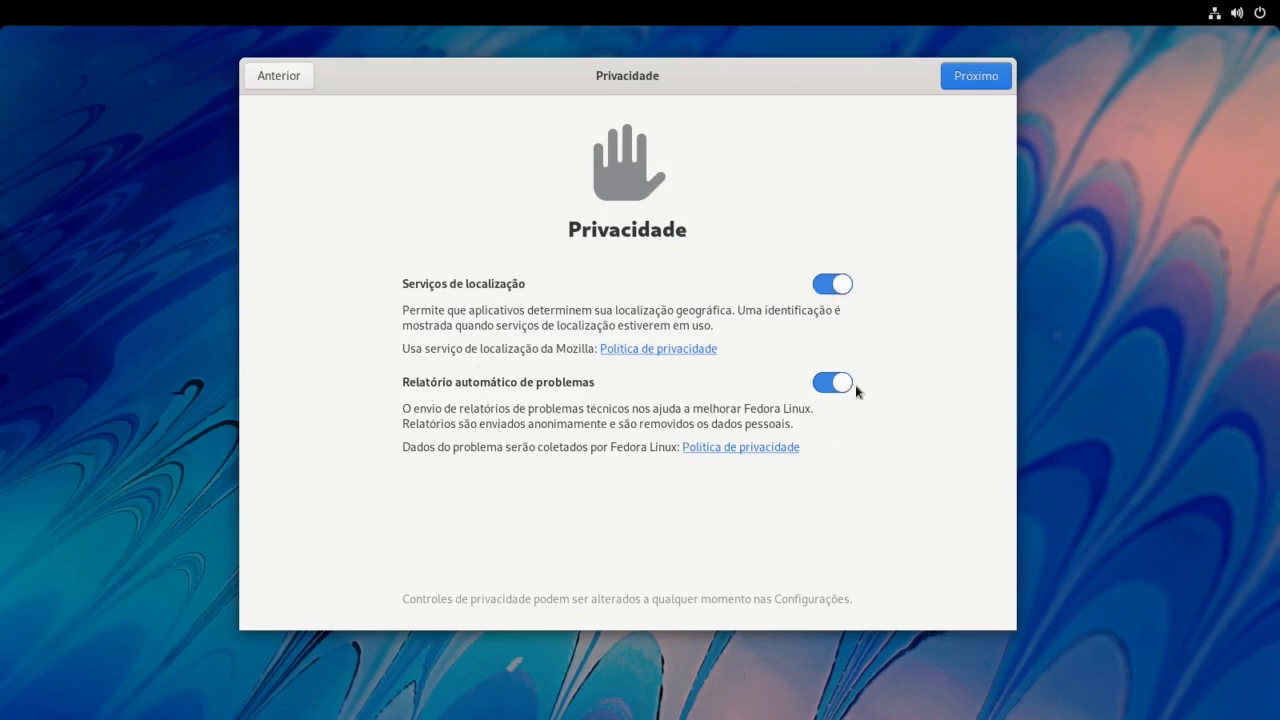
click(961, 73)
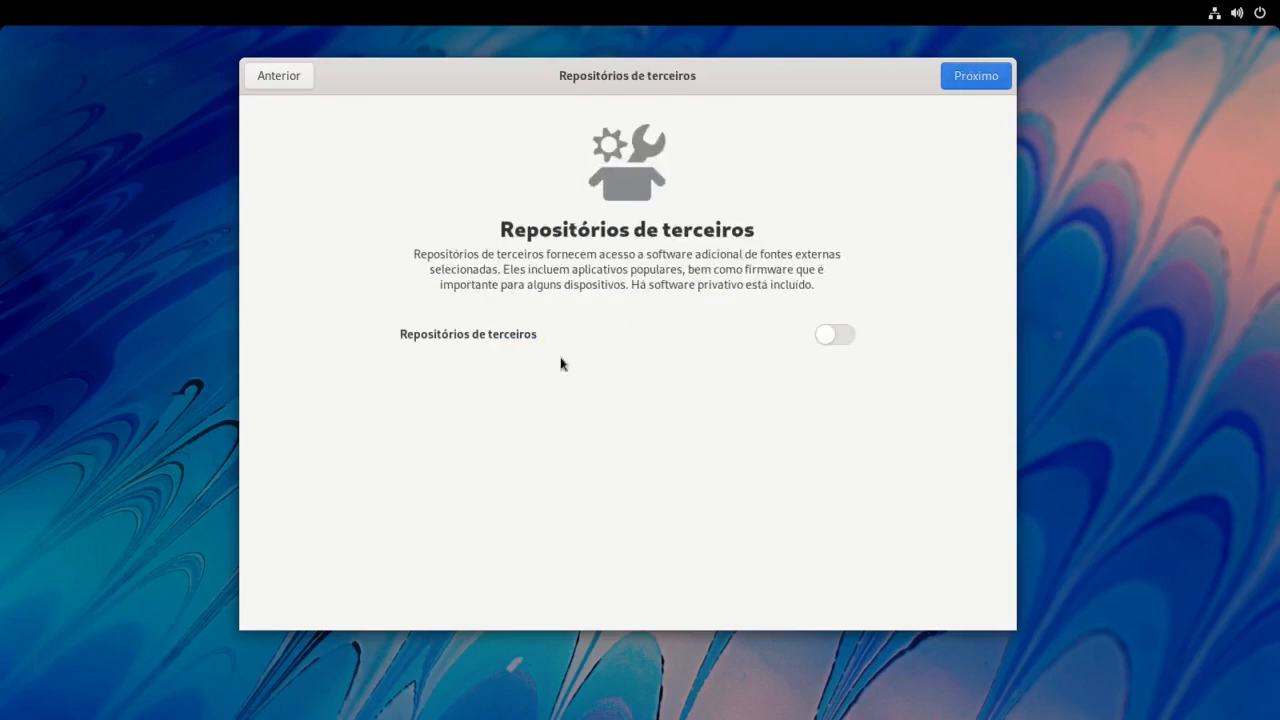
click(848, 334)
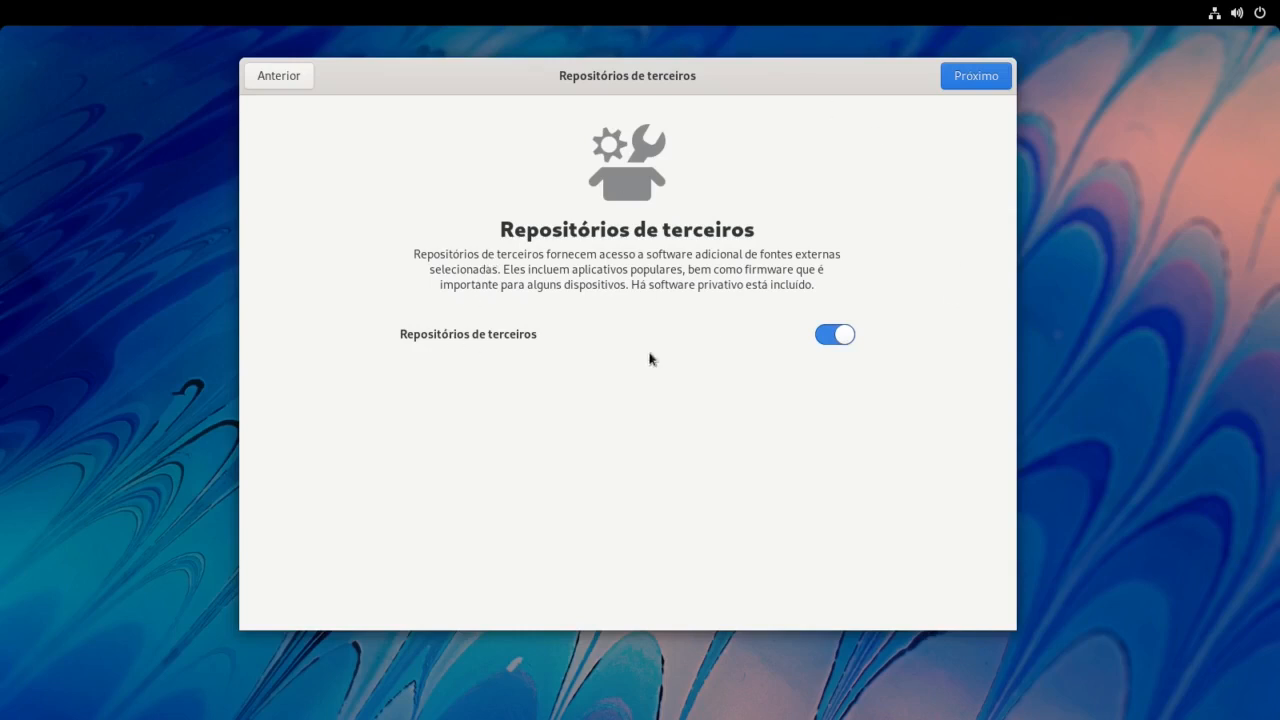
click(956, 78)
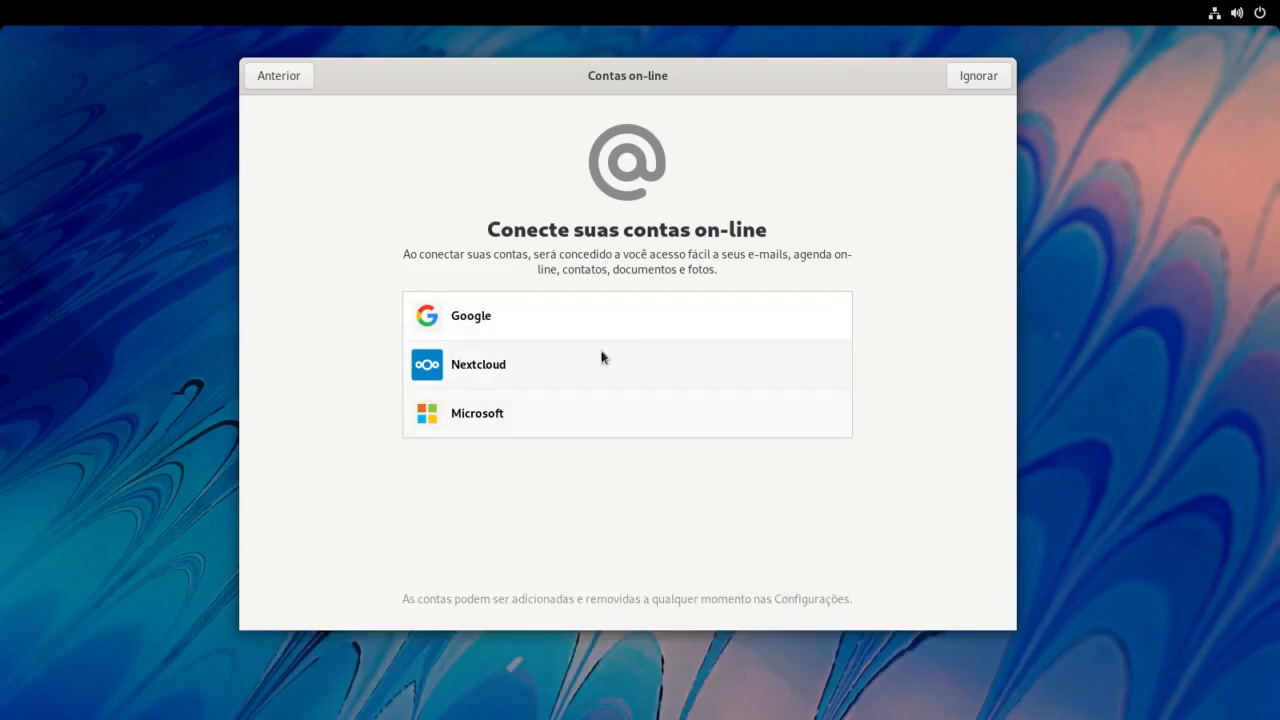
Step: Skip online accounts, create the user with a full name and password, and finish setup
click(975, 77)
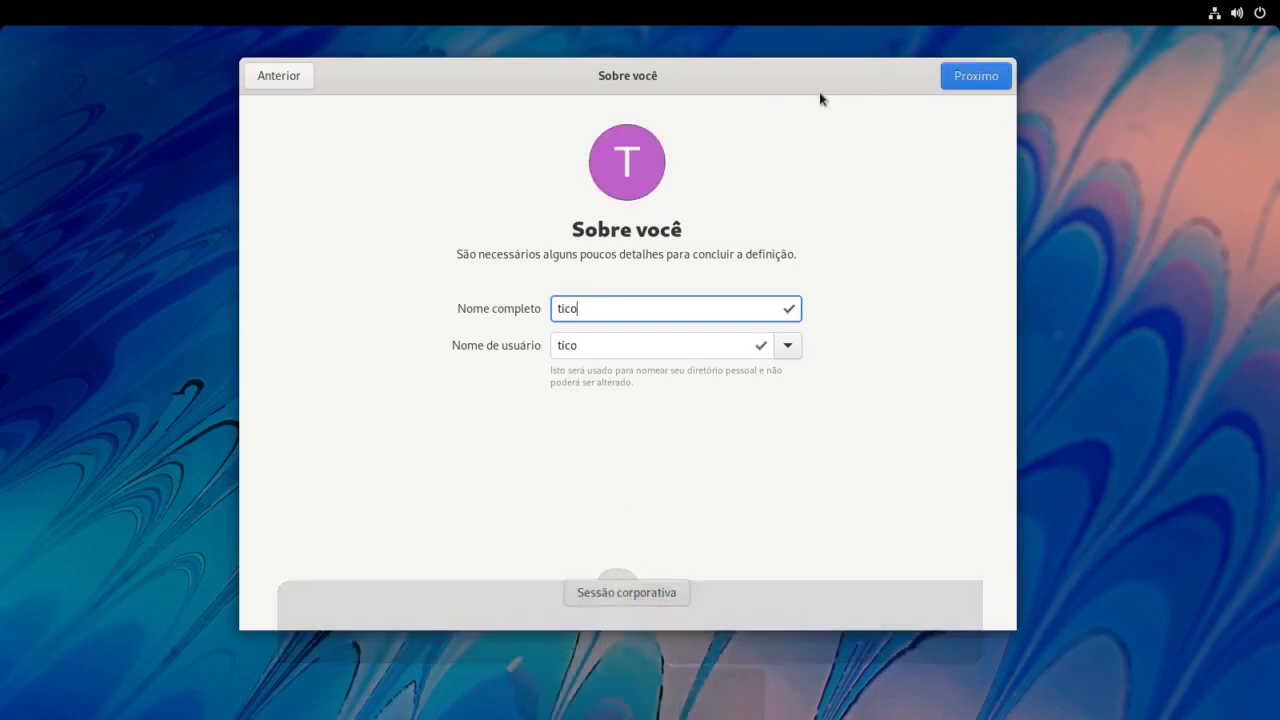
click(982, 77)
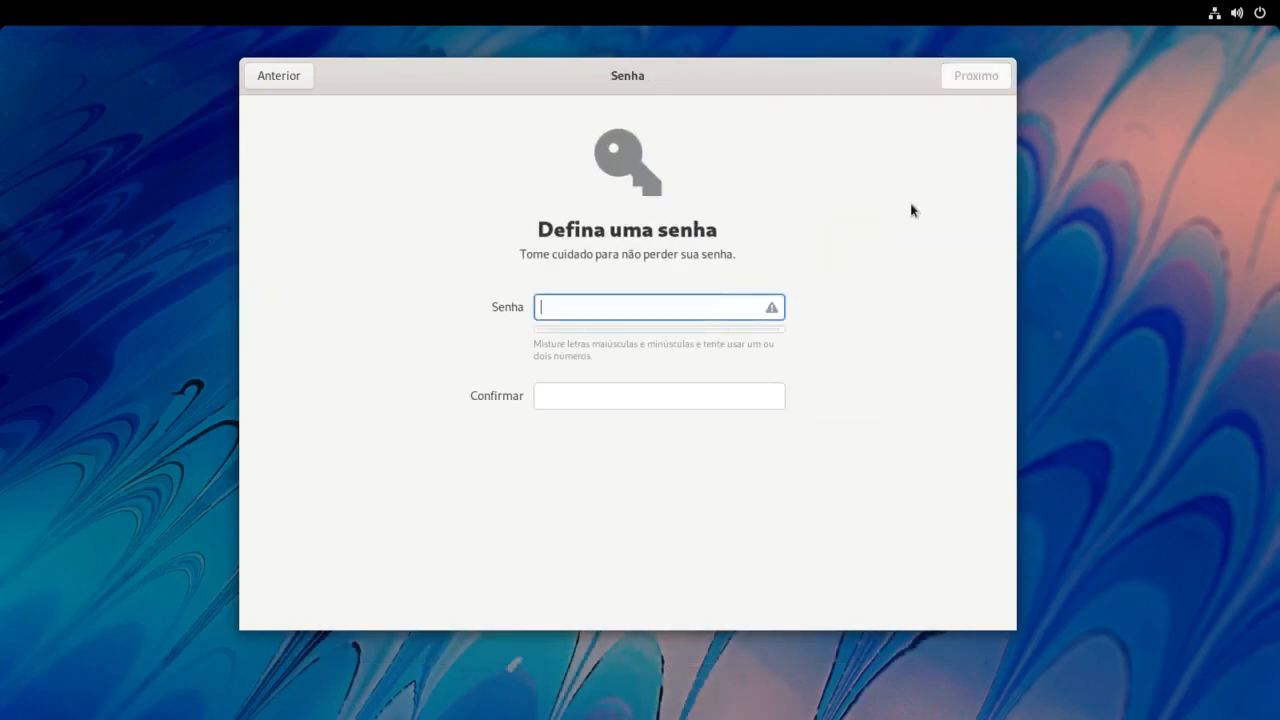
text(t)
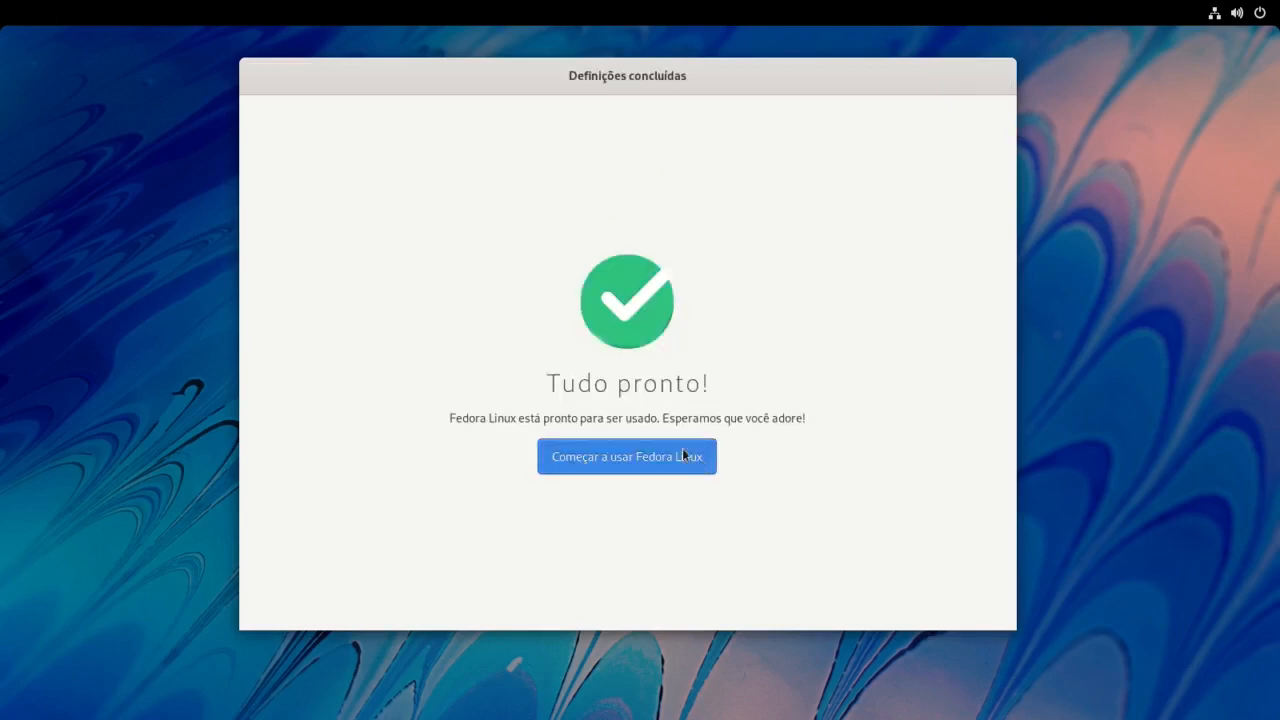
click(646, 456)
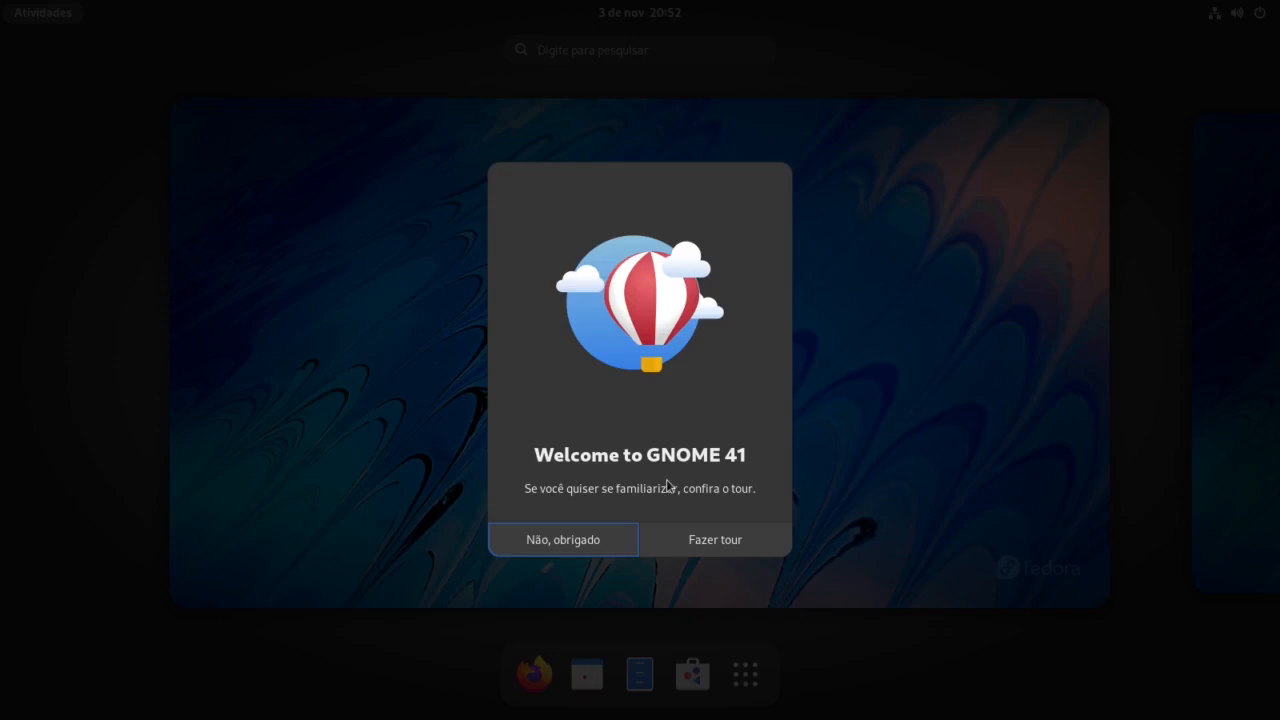
Step: Page through the GNOME welcome tour to its last page and close it
click(723, 538)
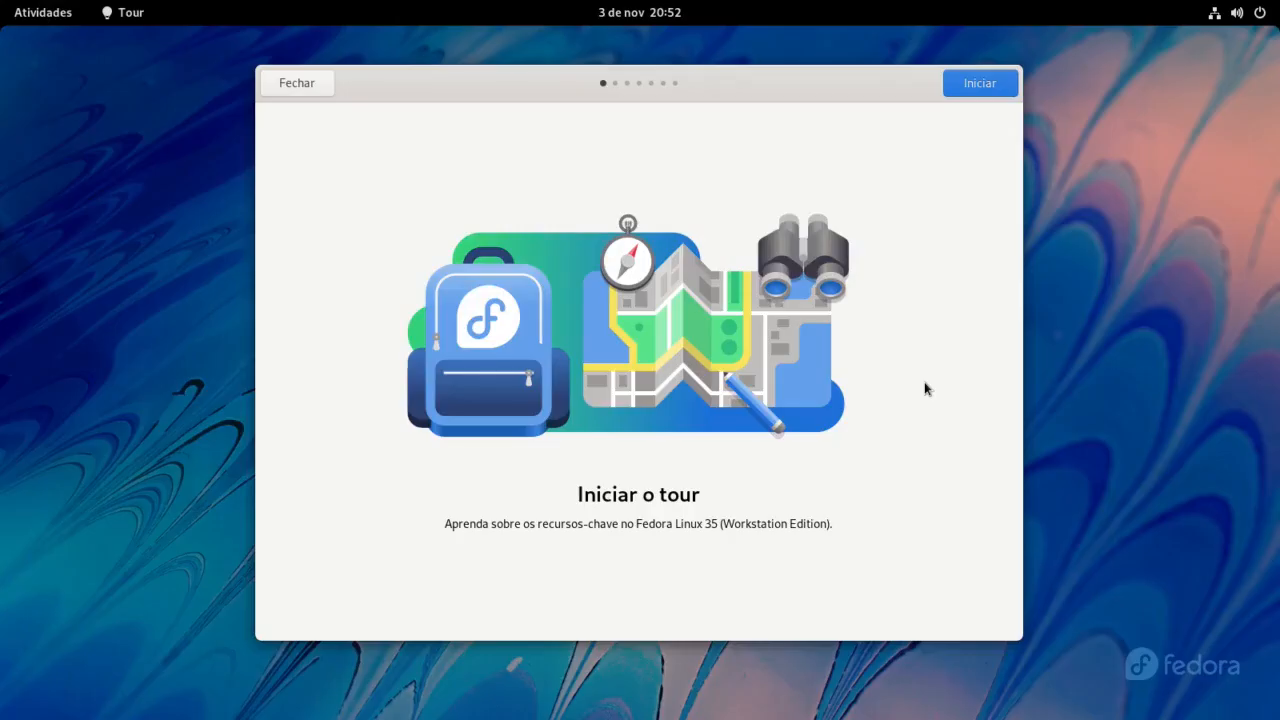
click(980, 83)
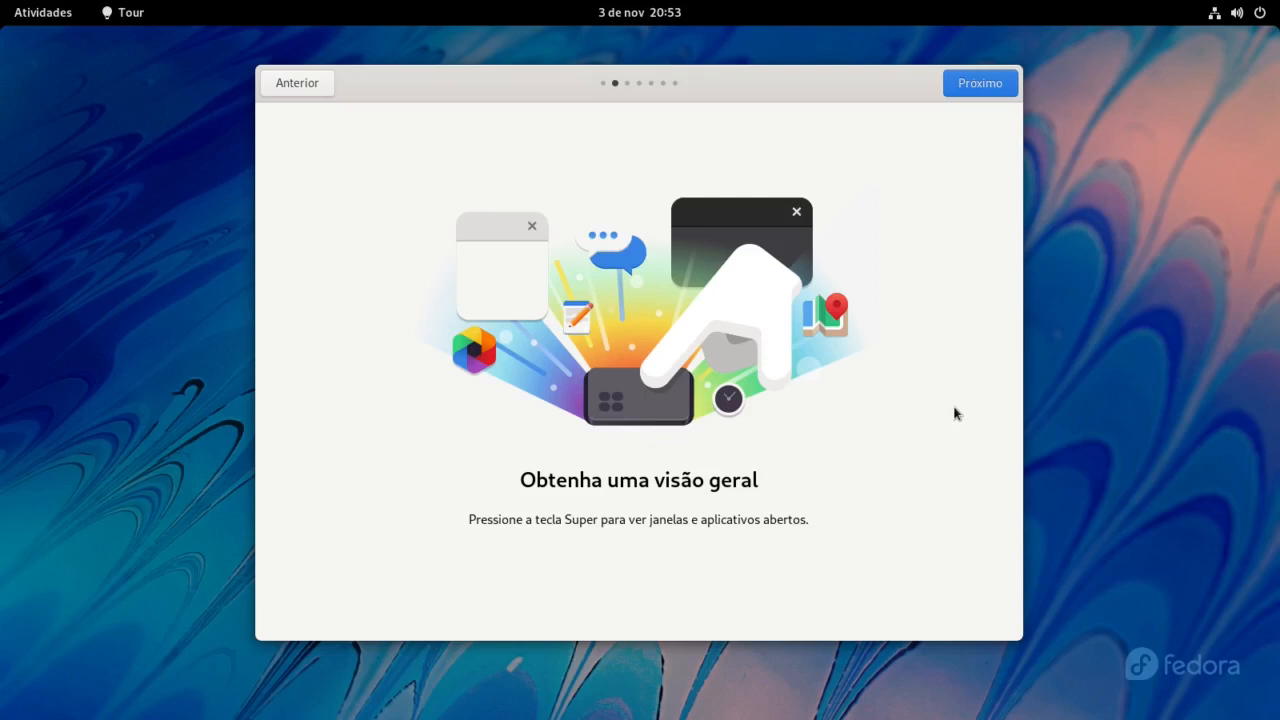
click(958, 84)
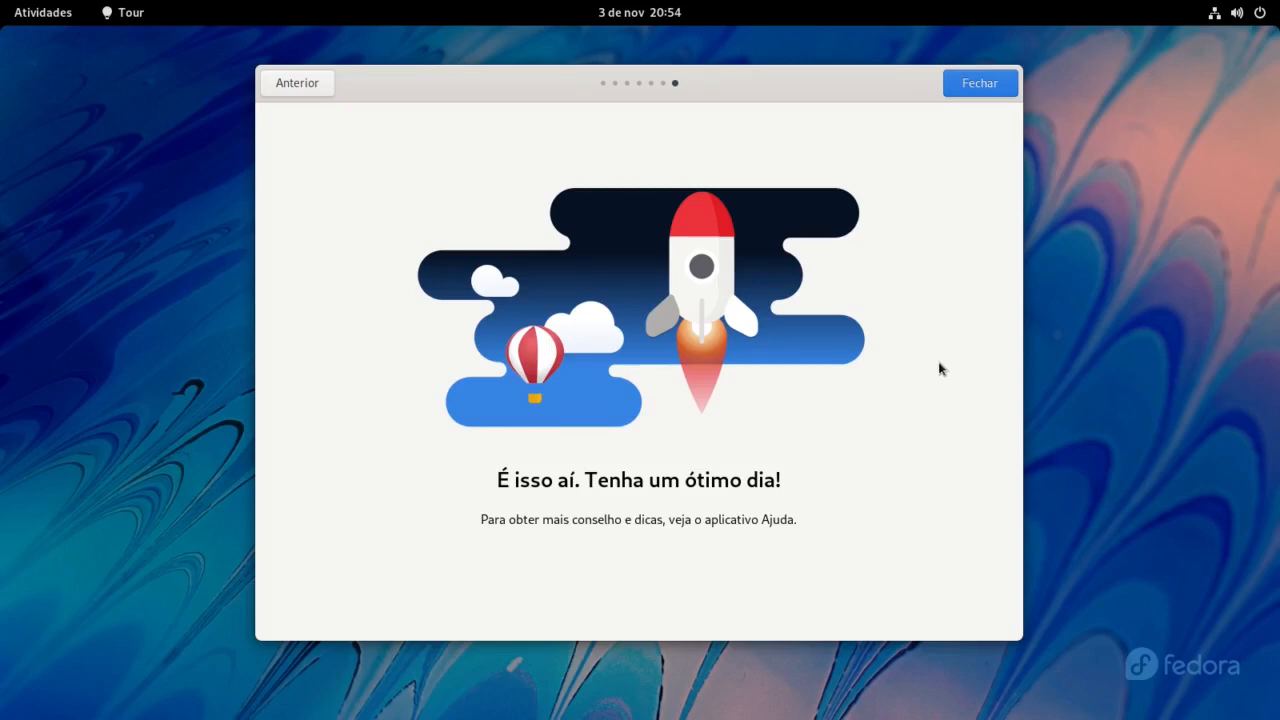
click(969, 88)
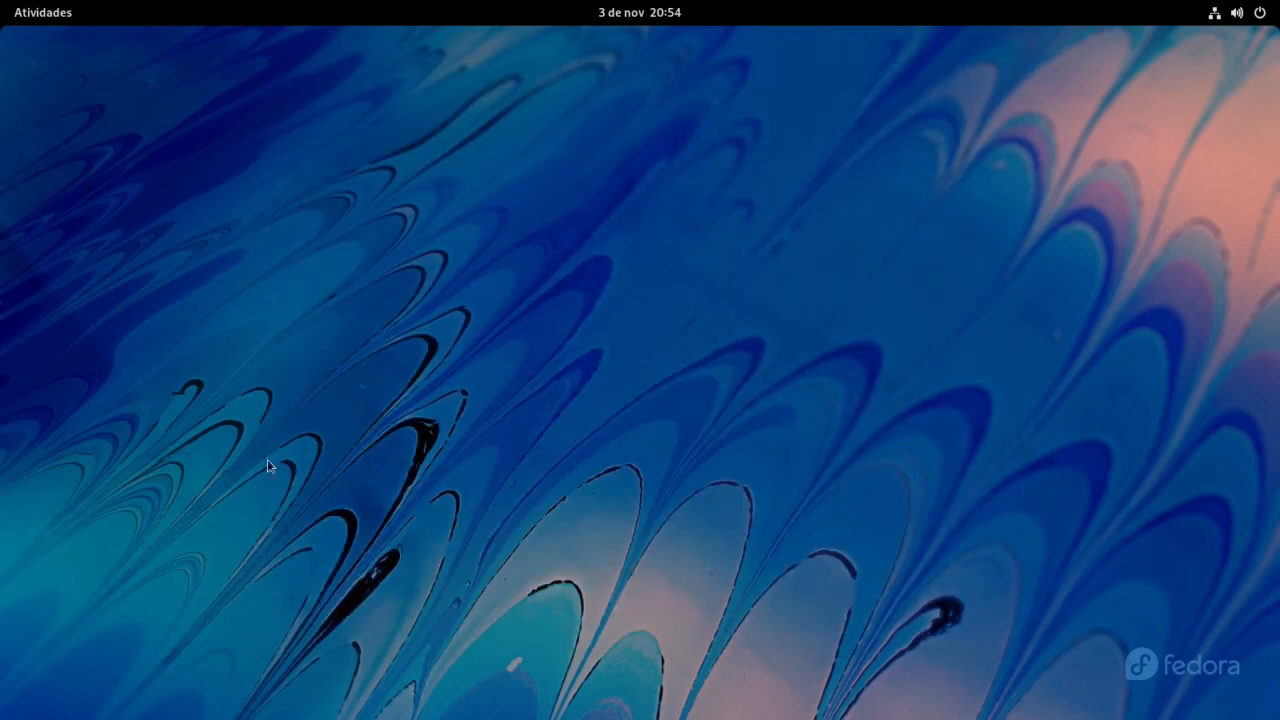
Step: Launch the Programas (Software) app from the Activities app grid
click(51, 17)
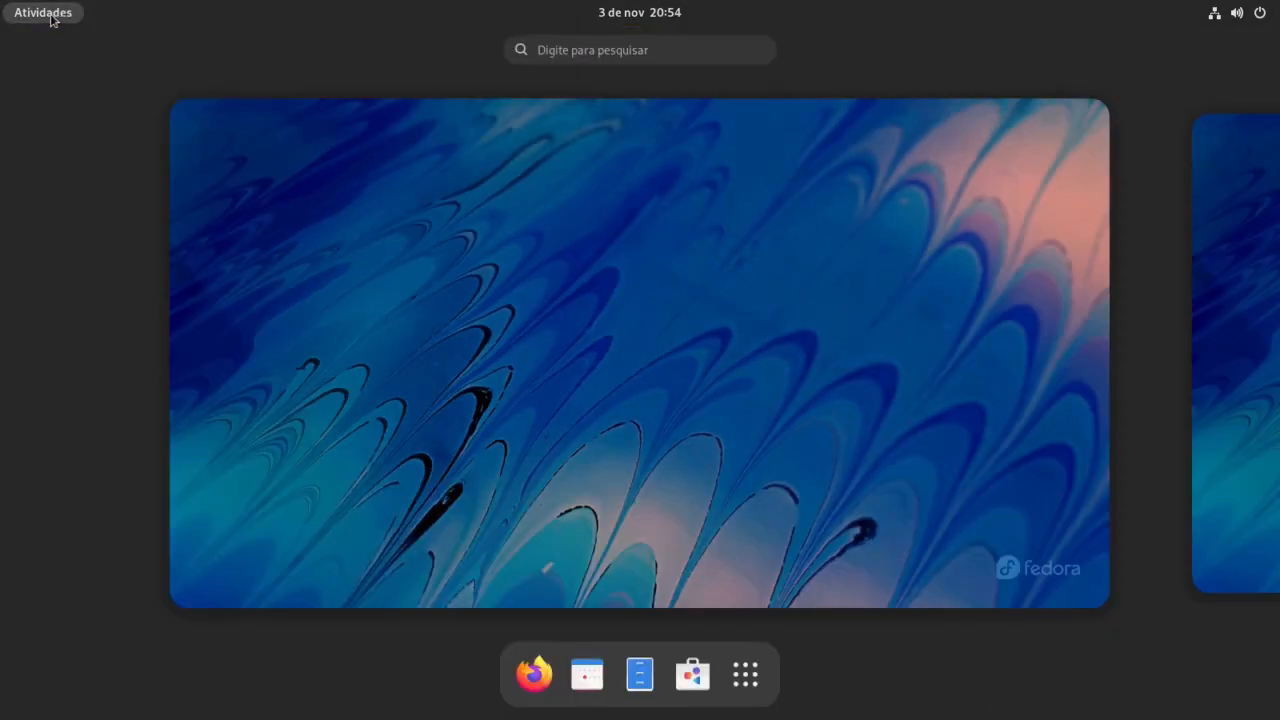
click(745, 676)
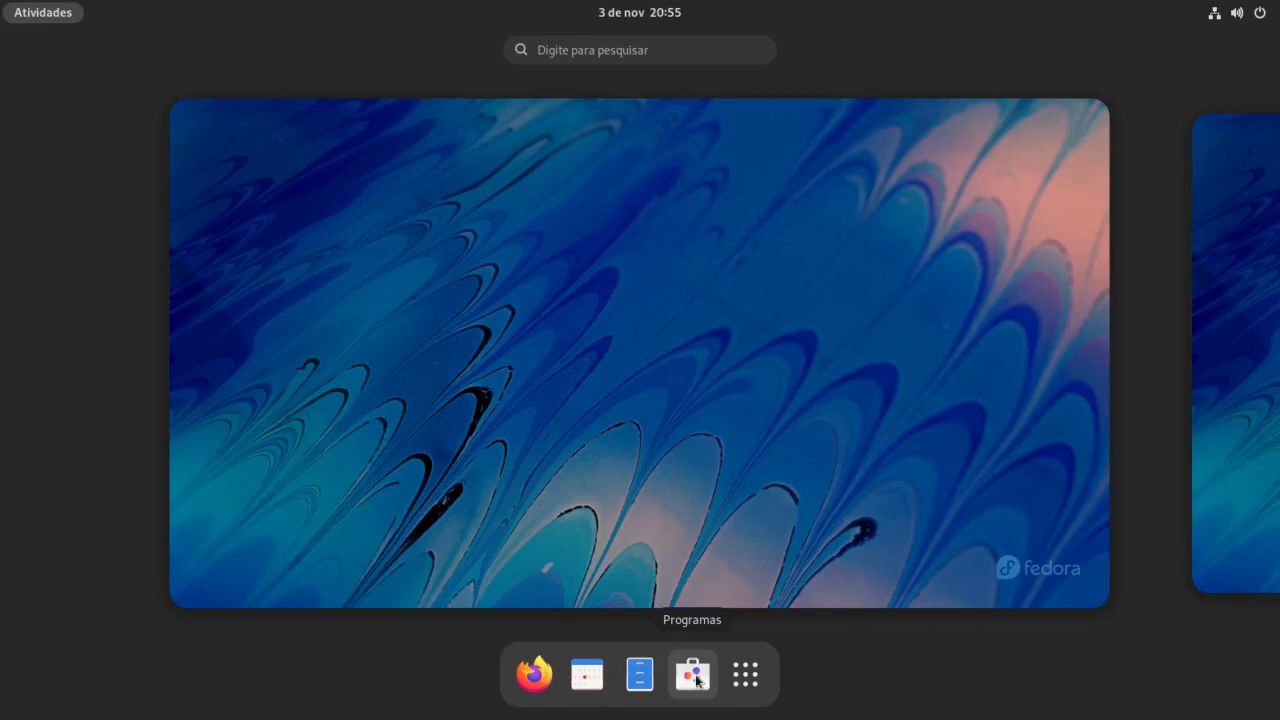
click(693, 675)
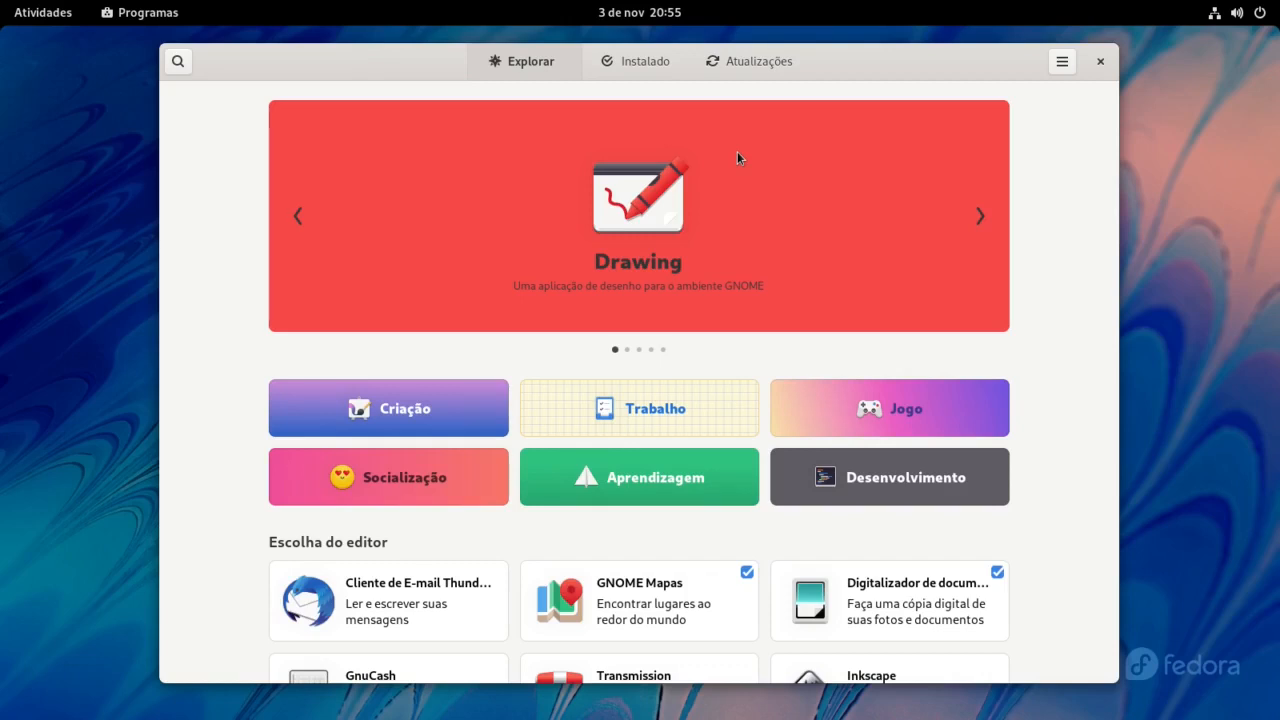
Step: Download the pending updates in Software and restart to install them
click(758, 62)
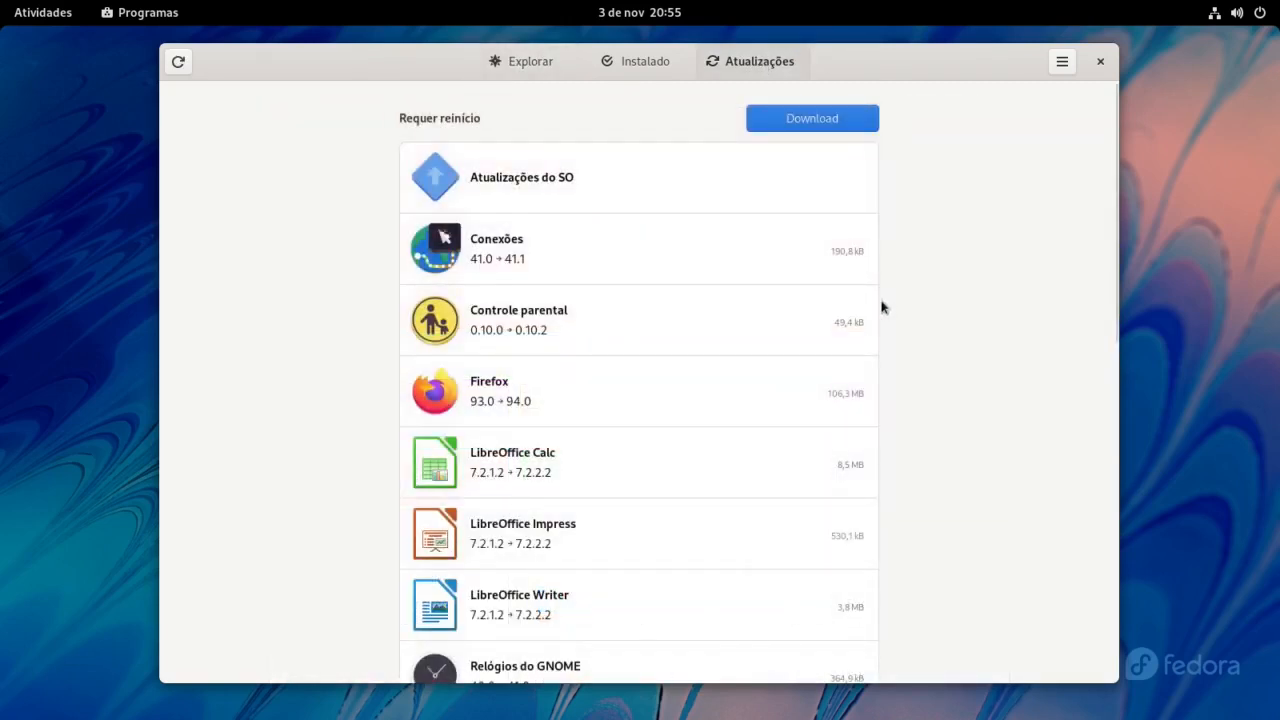
click(814, 118)
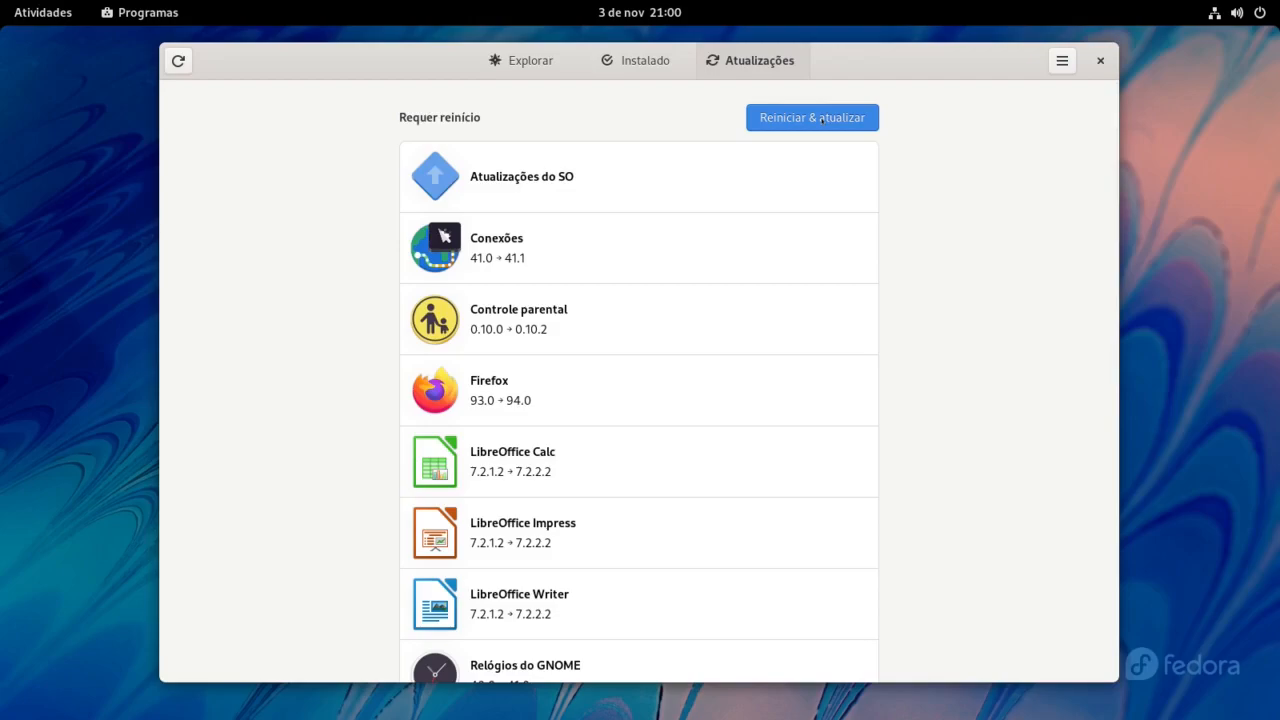
click(820, 118)
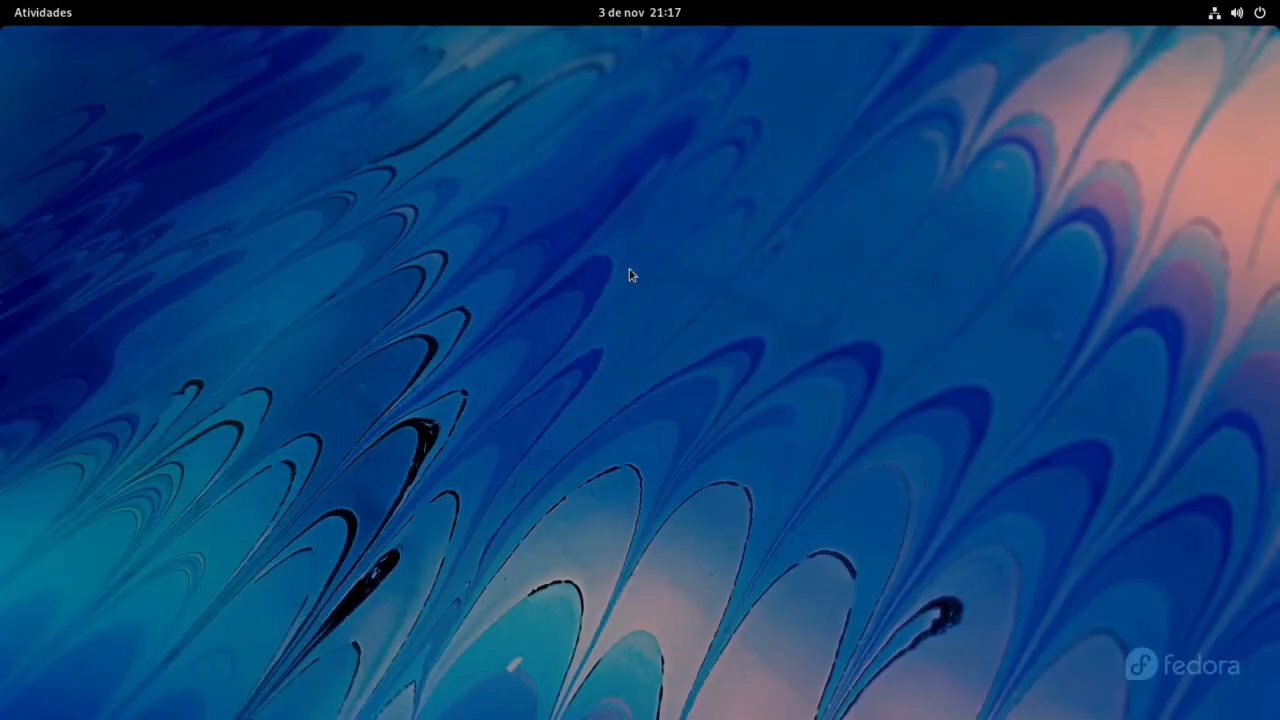
Step: Reopen Software and review the enabled repositories: flathub, google-chrome, PyCharm Copr, RPM Fusion
click(34, 12)
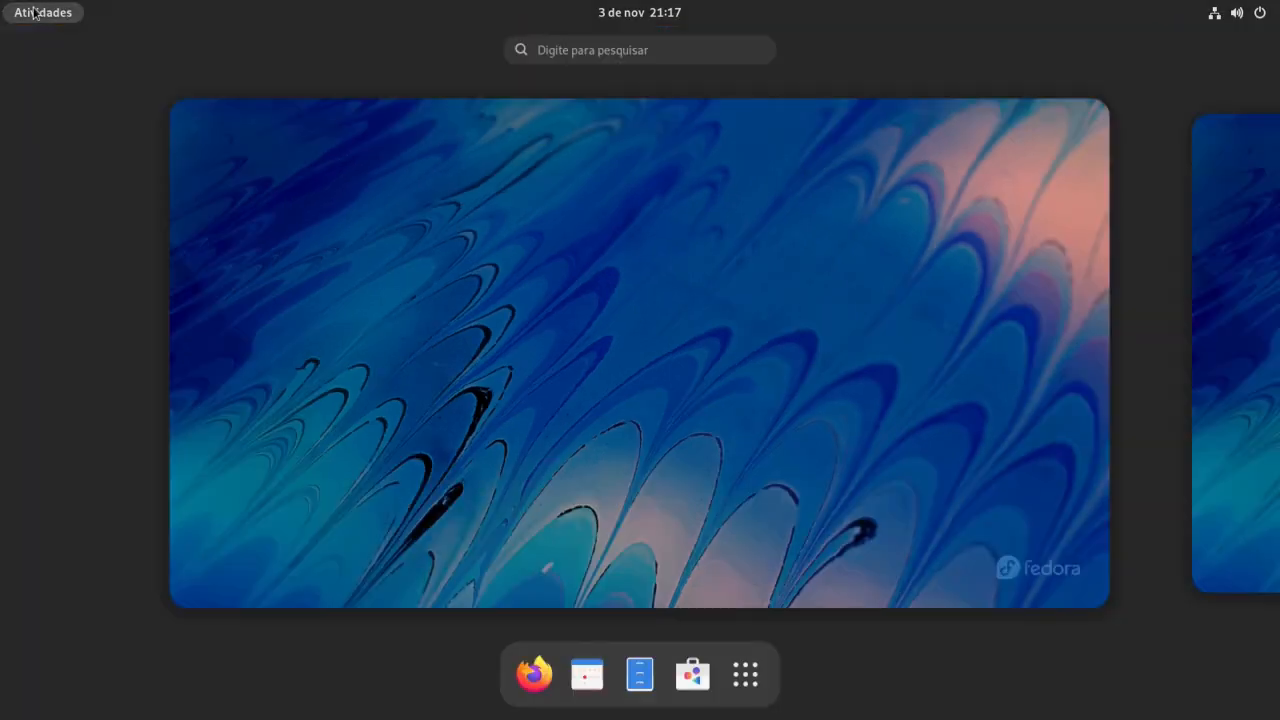
click(693, 675)
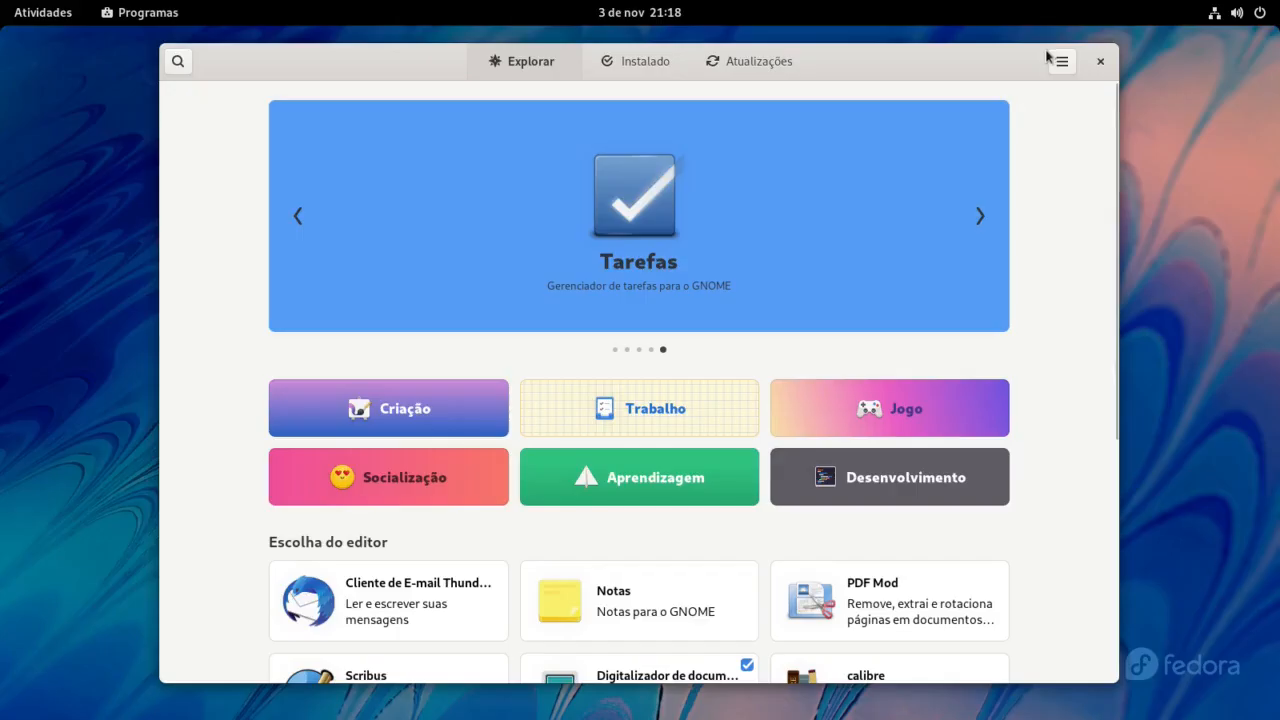
click(1061, 61)
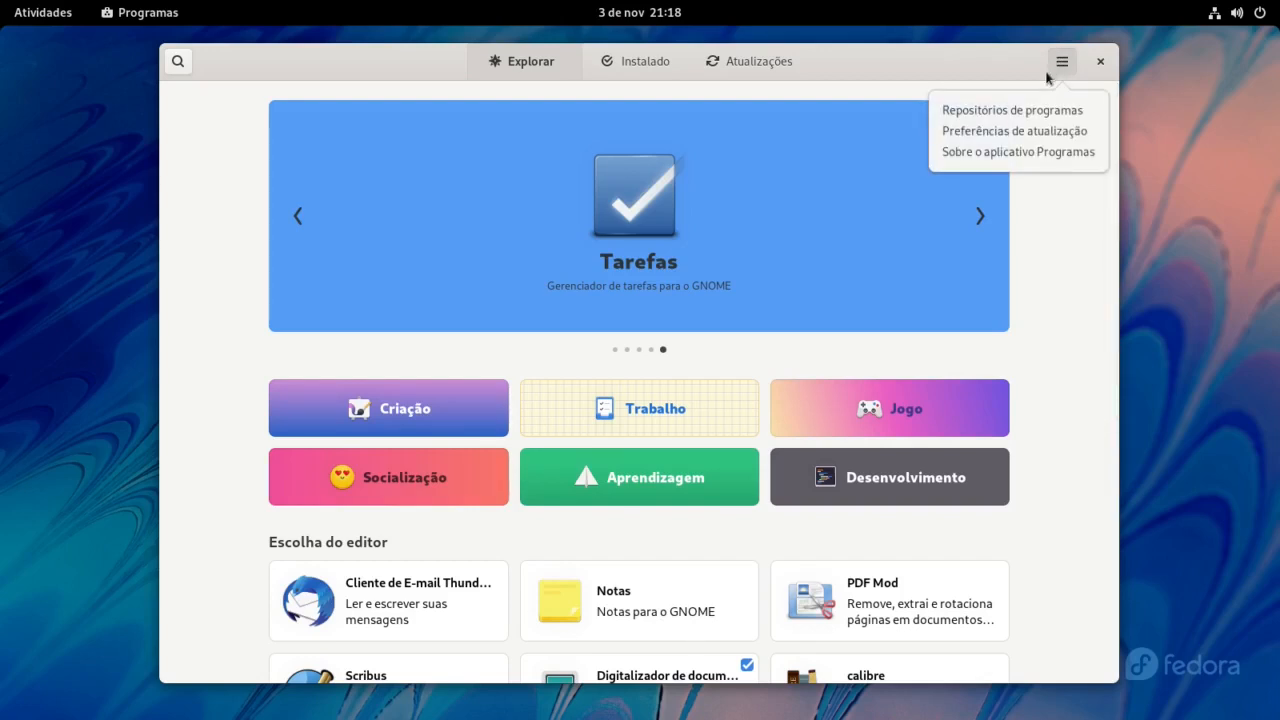
click(1039, 109)
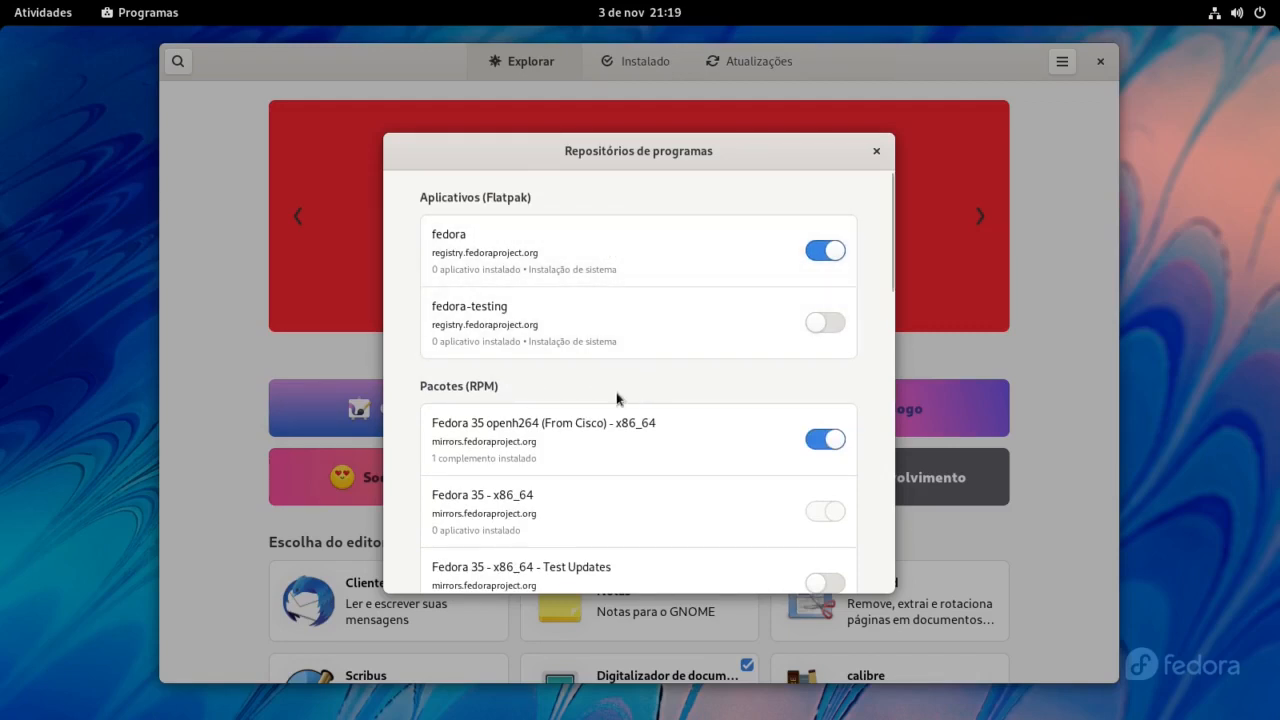
scroll(615, 400, down, 4)
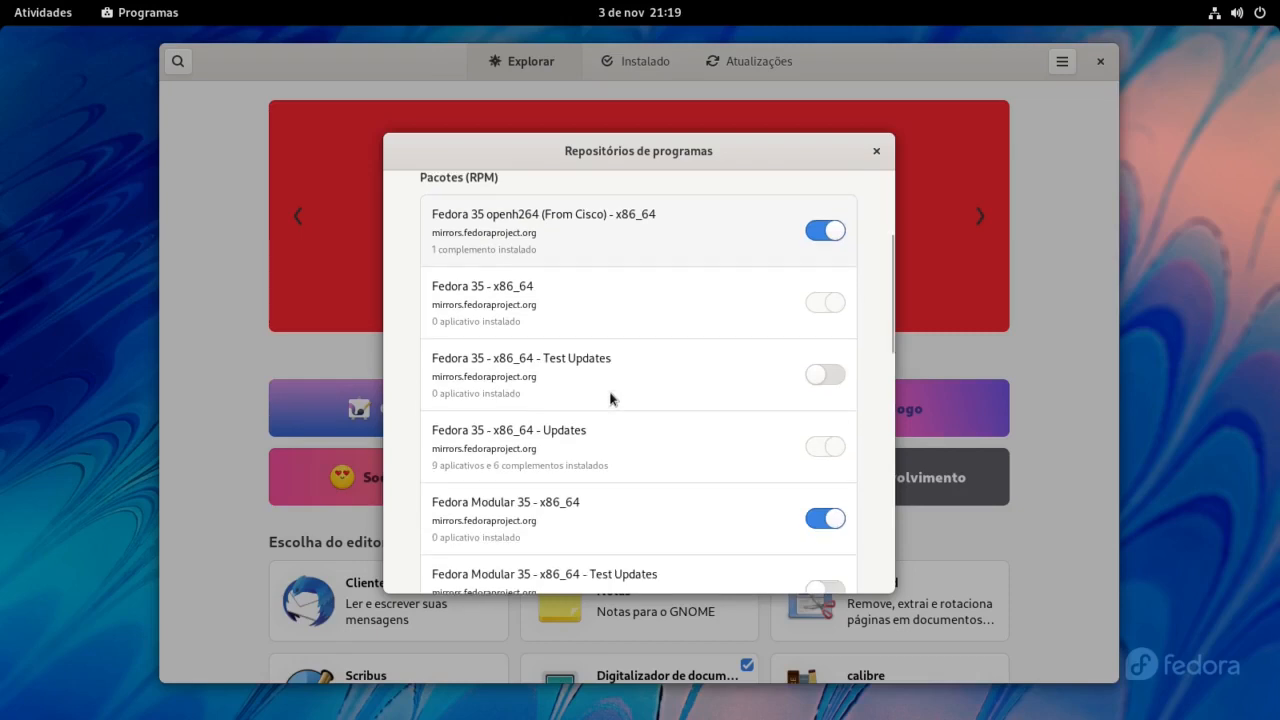
scroll(610, 398, down, 2)
scroll(609, 395, down, 6)
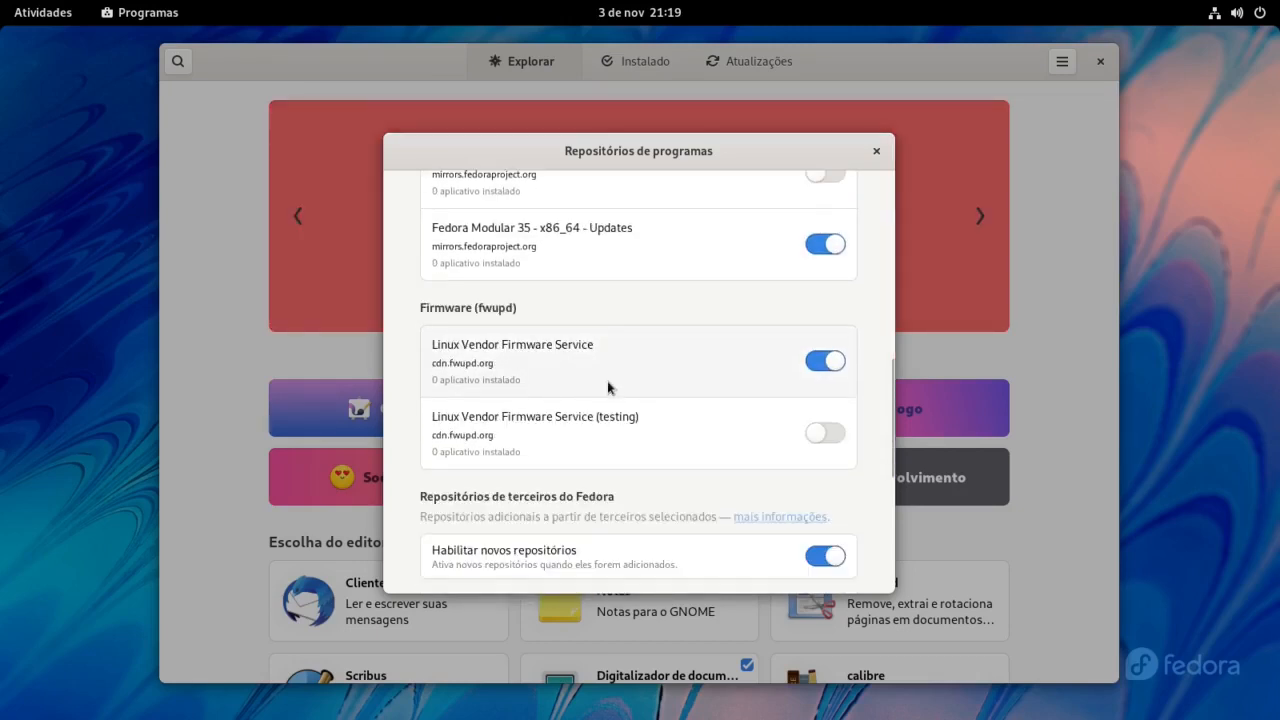
scroll(610, 387, down, 6)
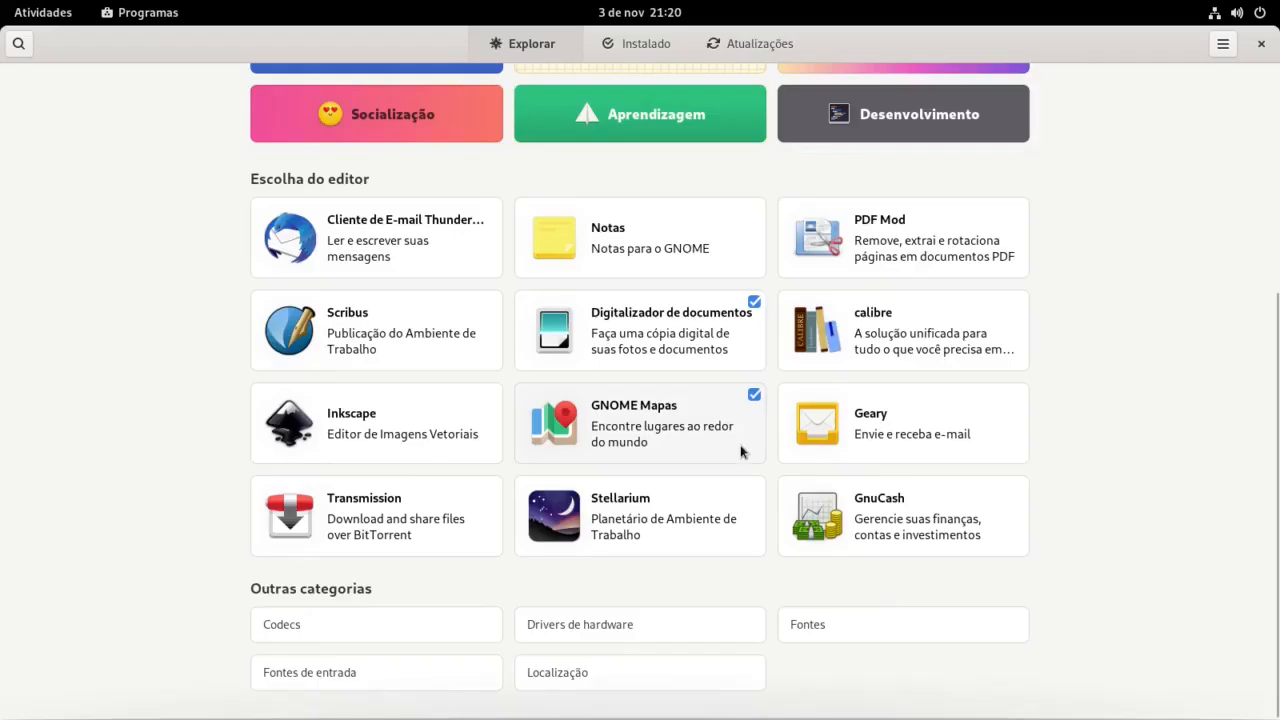
Step: Search GNOME Software for 'chrome' to list Google Chrome
scroll(743, 451, up, 5)
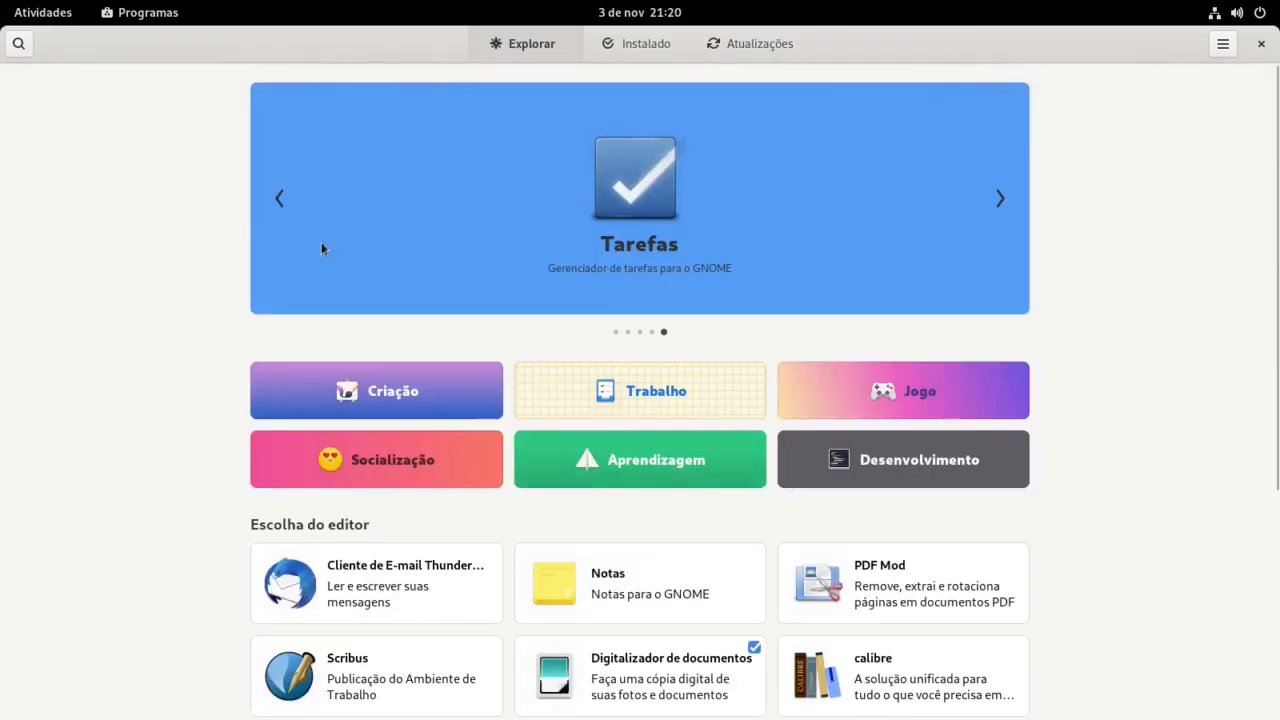
click(18, 43)
text(chrome)
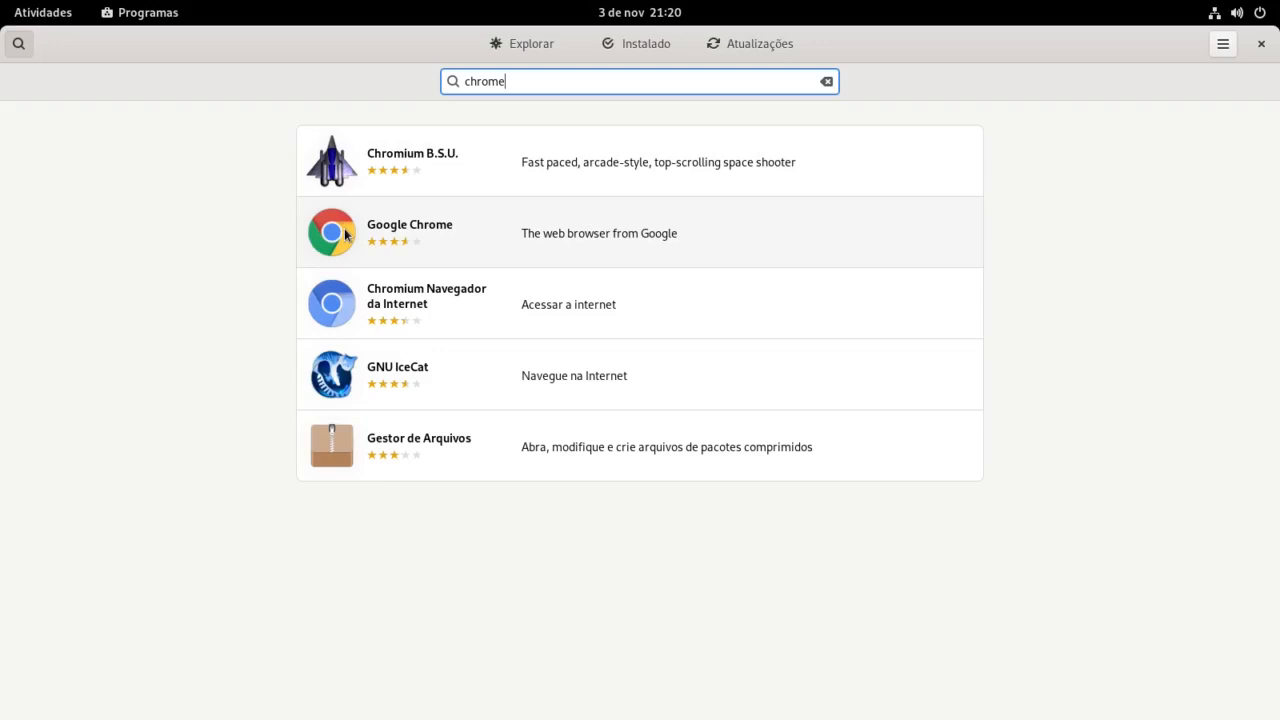
Step: Install Google Chrome (285,9 MB) from its GNOME Software details page, then scroll the Explorar page
click(466, 233)
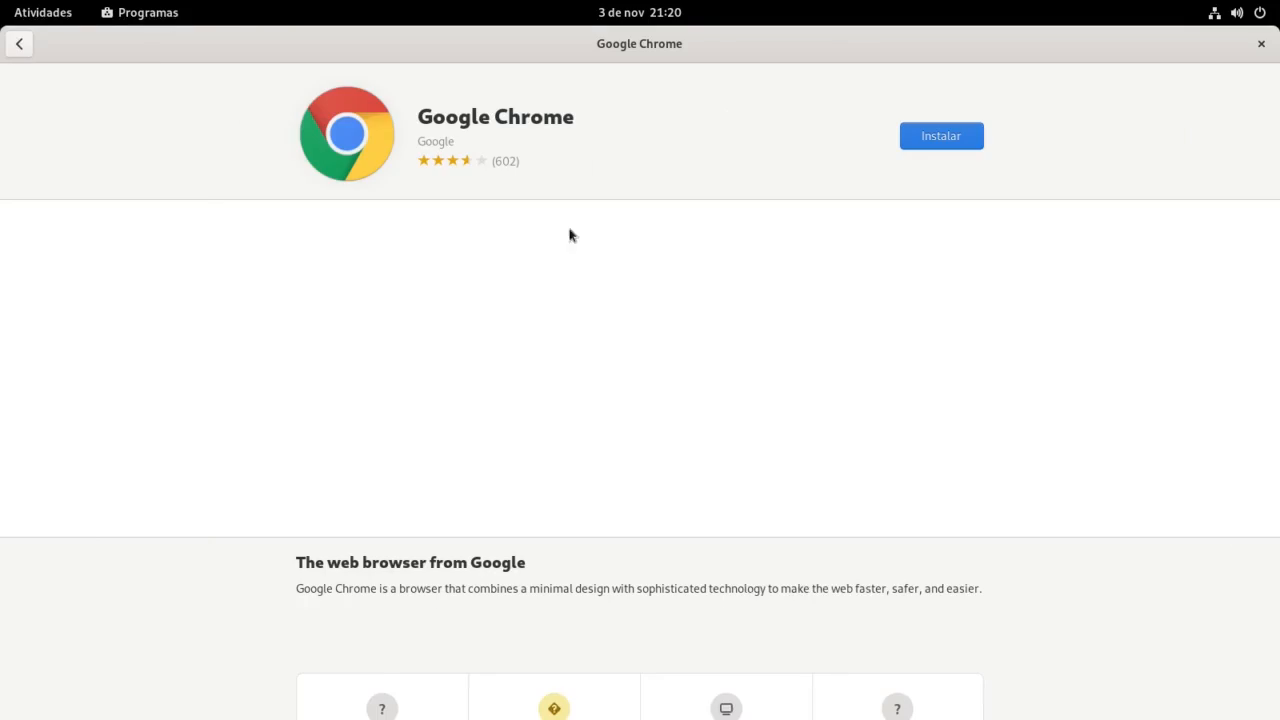
click(925, 140)
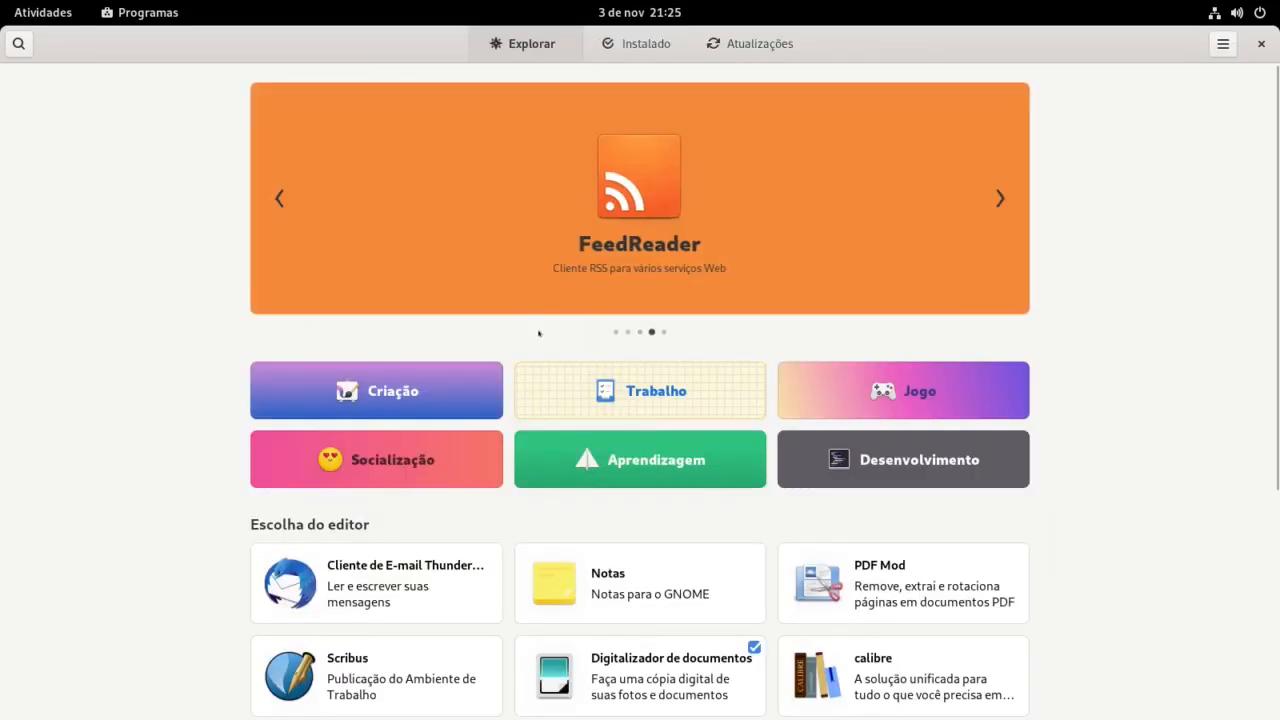
scroll(539, 472, down, 3)
scroll(539, 472, down, 3)
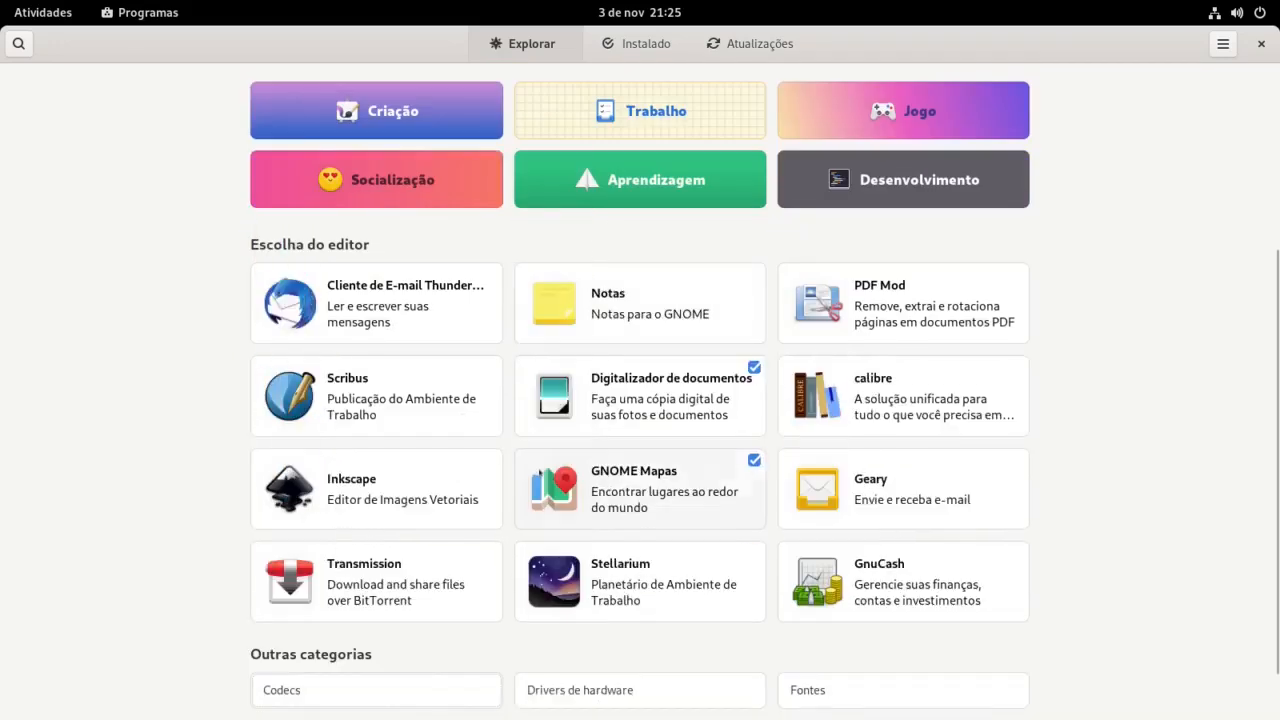
Step: Browse the Drivers de hardware category, then the Codecs category, in GNOME Software
scroll(654, 385, down, 1)
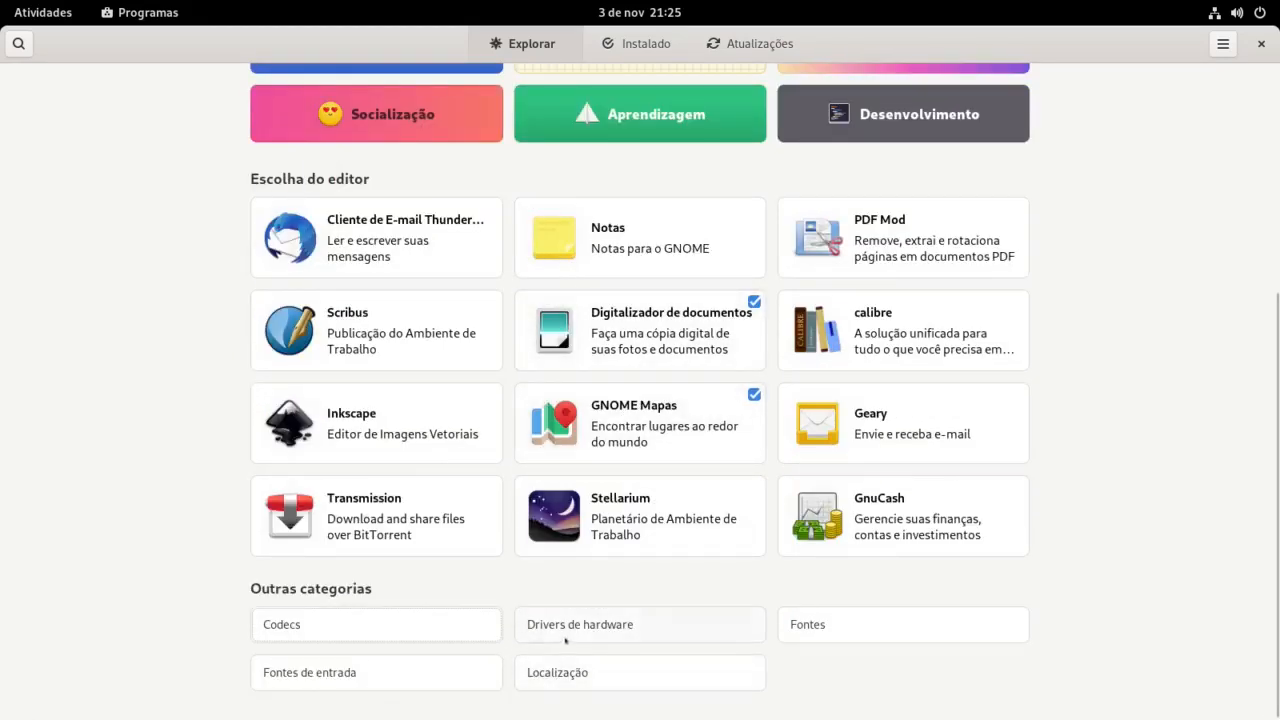
click(604, 627)
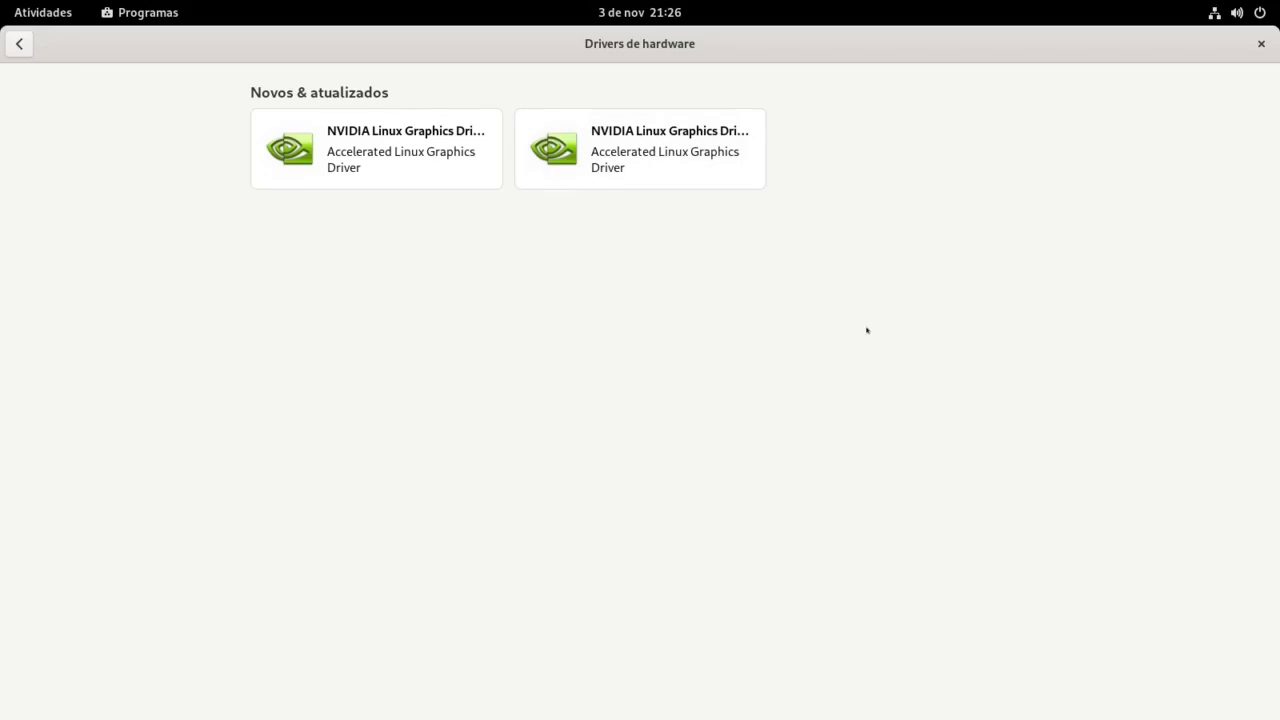
click(19, 43)
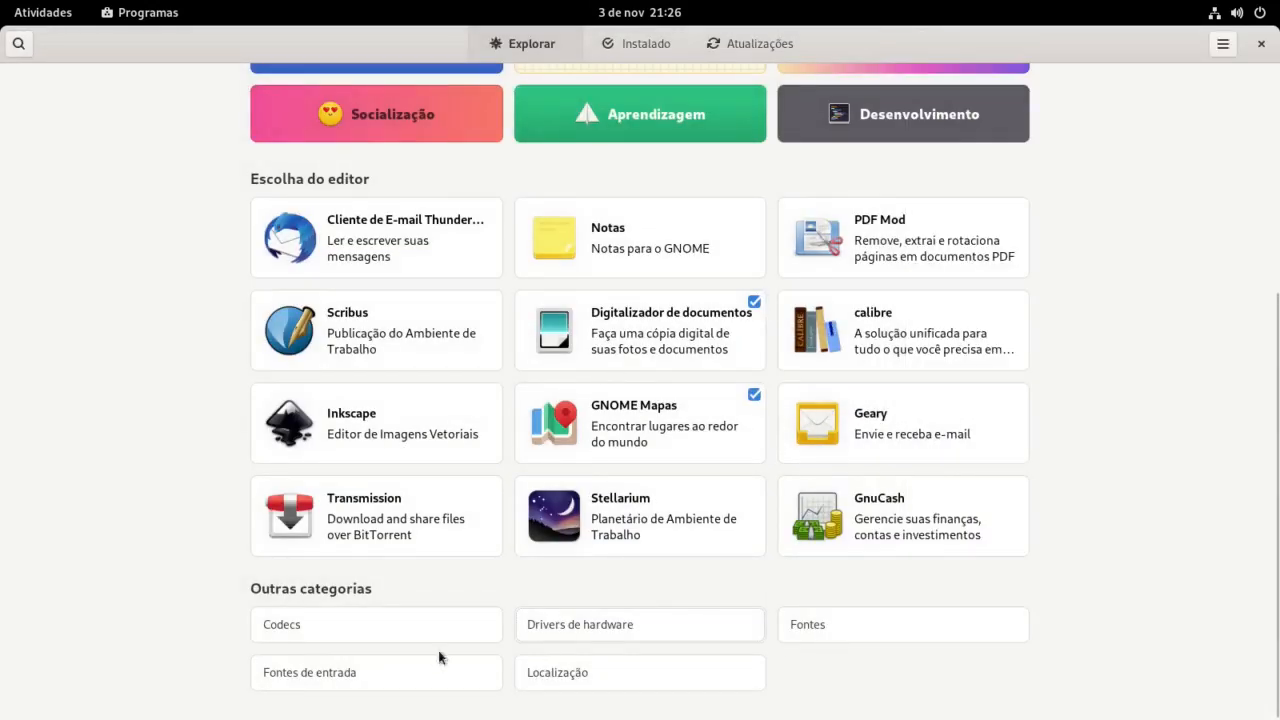
click(292, 623)
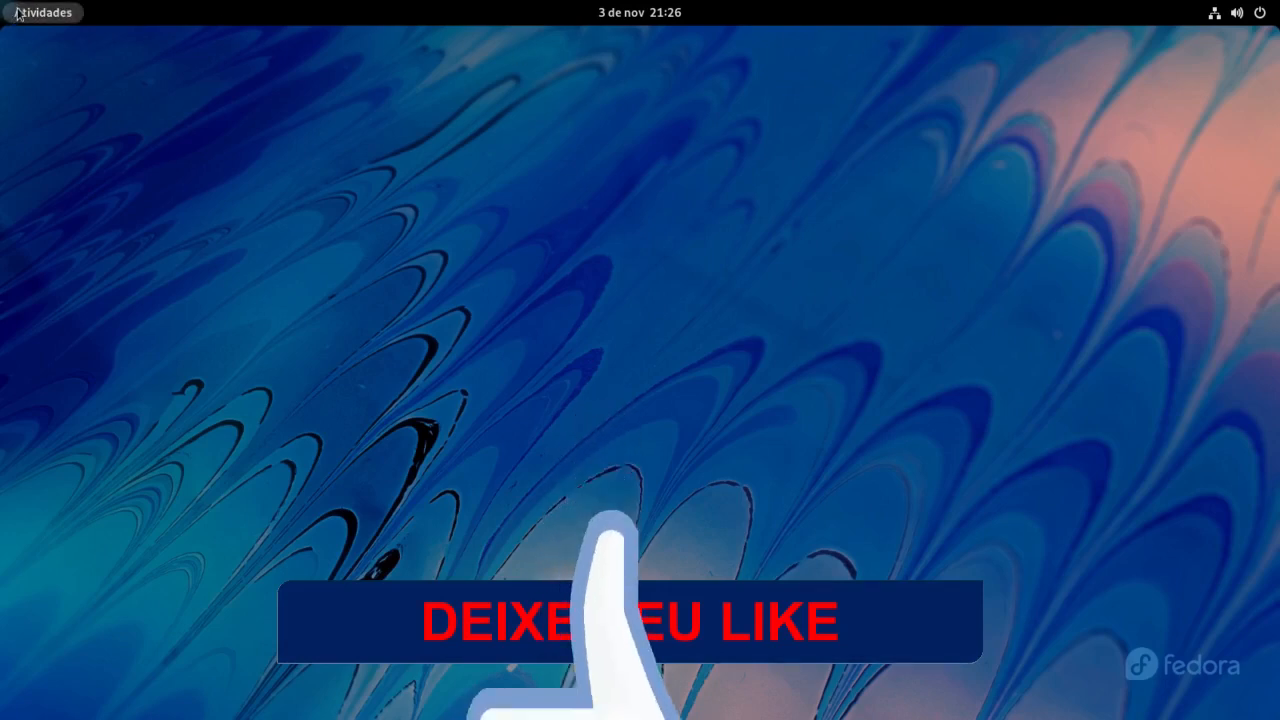
Step: Install neofetch with 'sudo dnf install neofetch' in a terminal, then run neofetch for the Fedora 35 summary
click(17, 12)
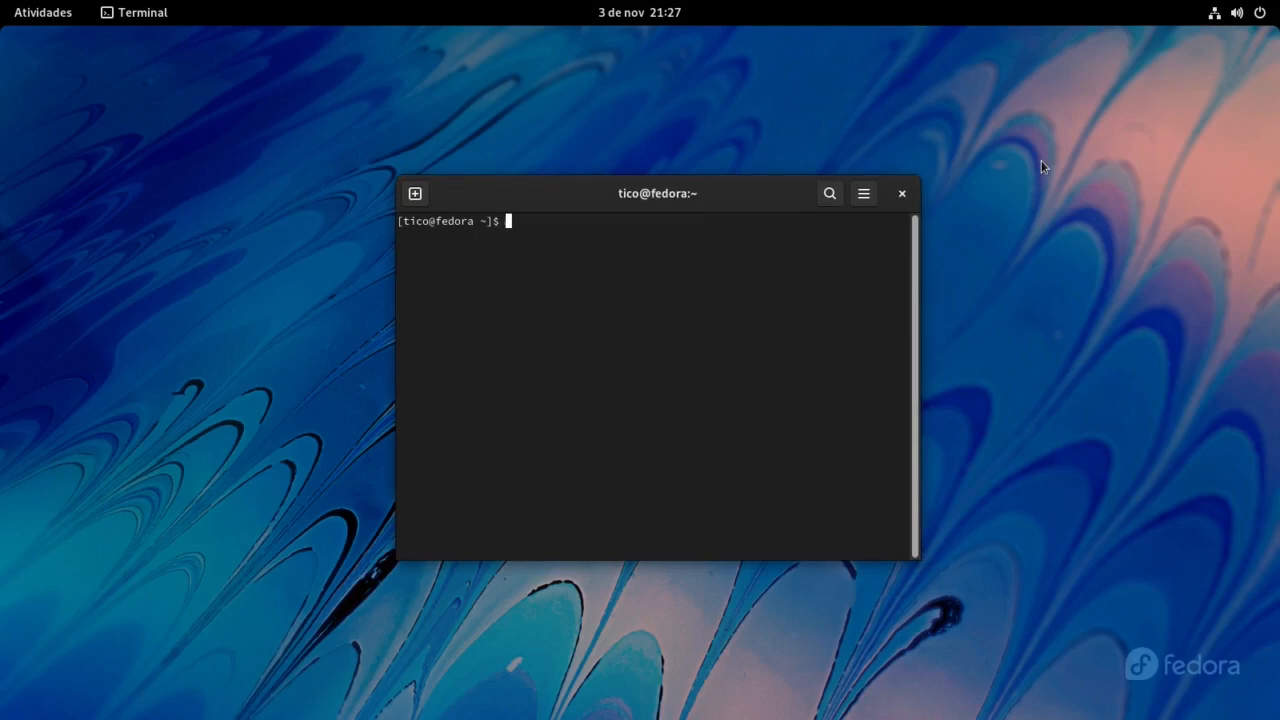
text(sudo)
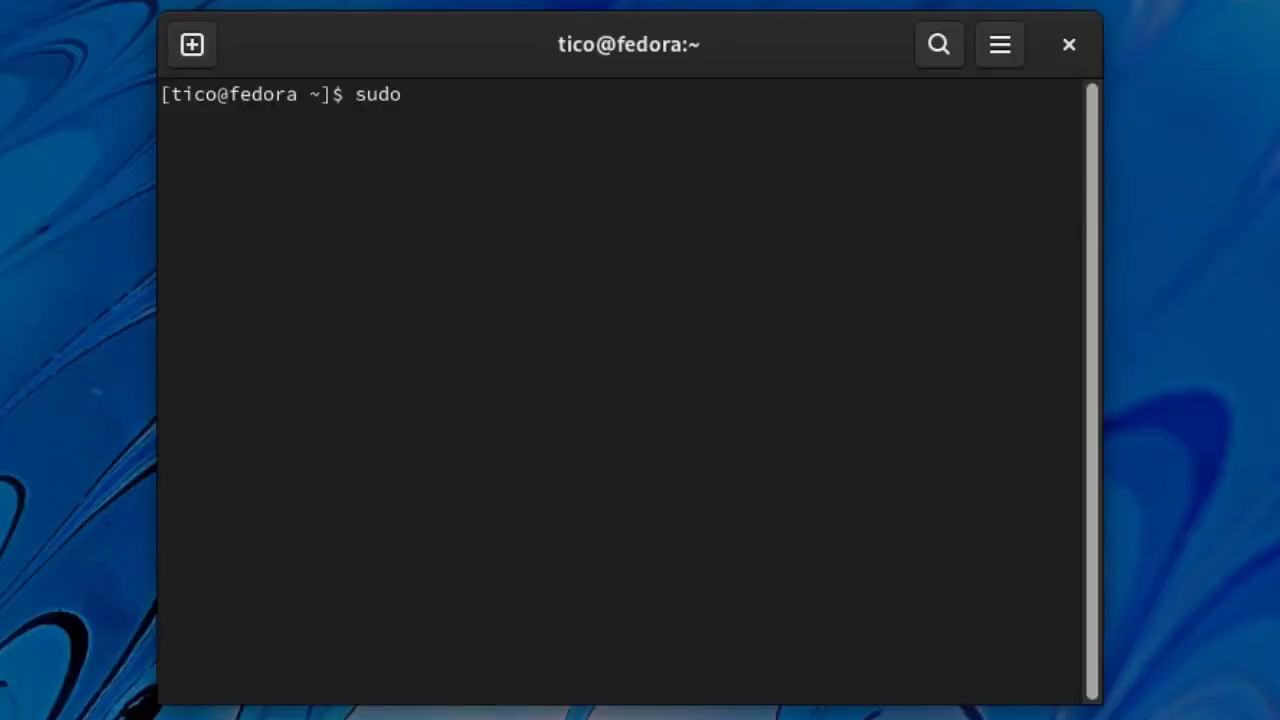
text(dnf ins)
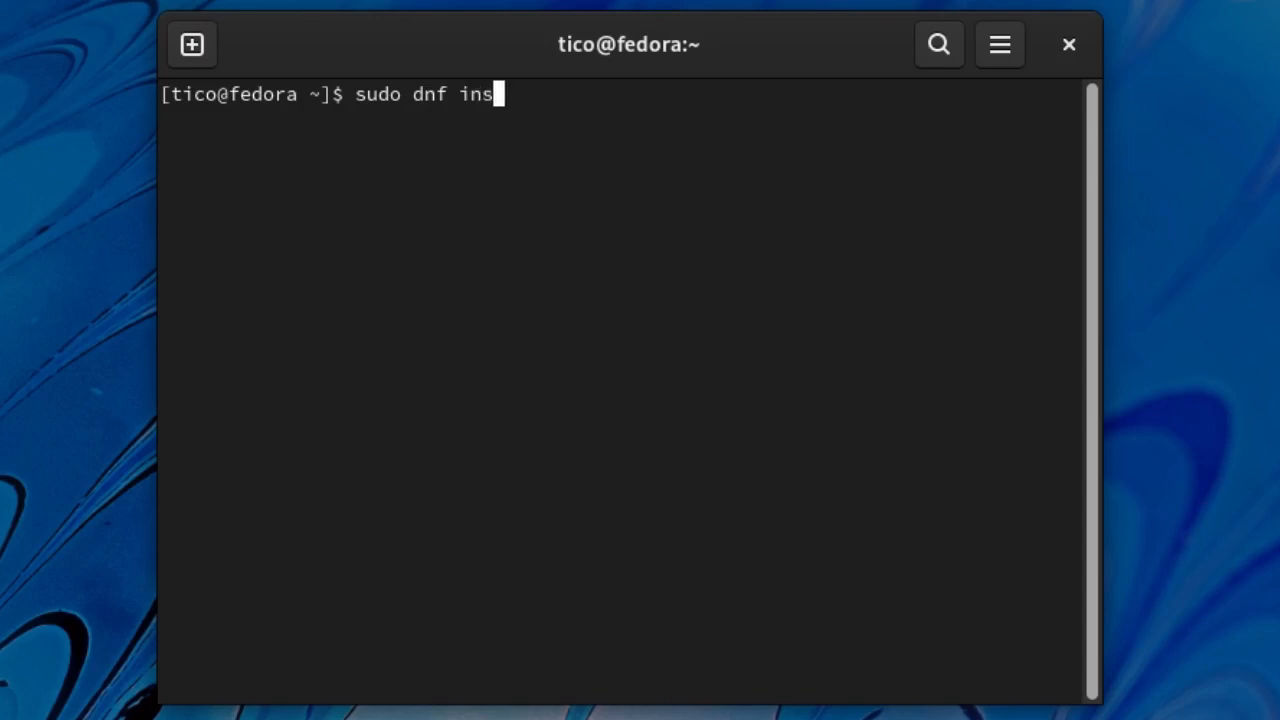
text(tall neofetch)
key(Return)
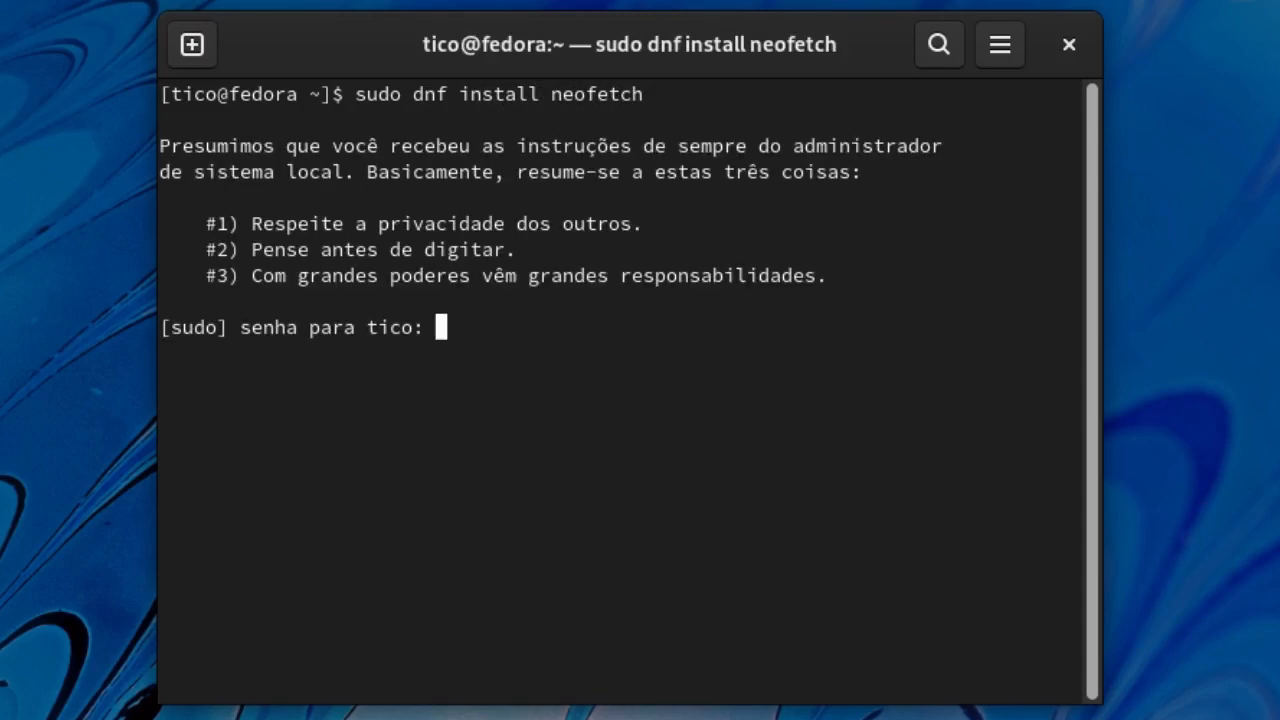
key(Return)
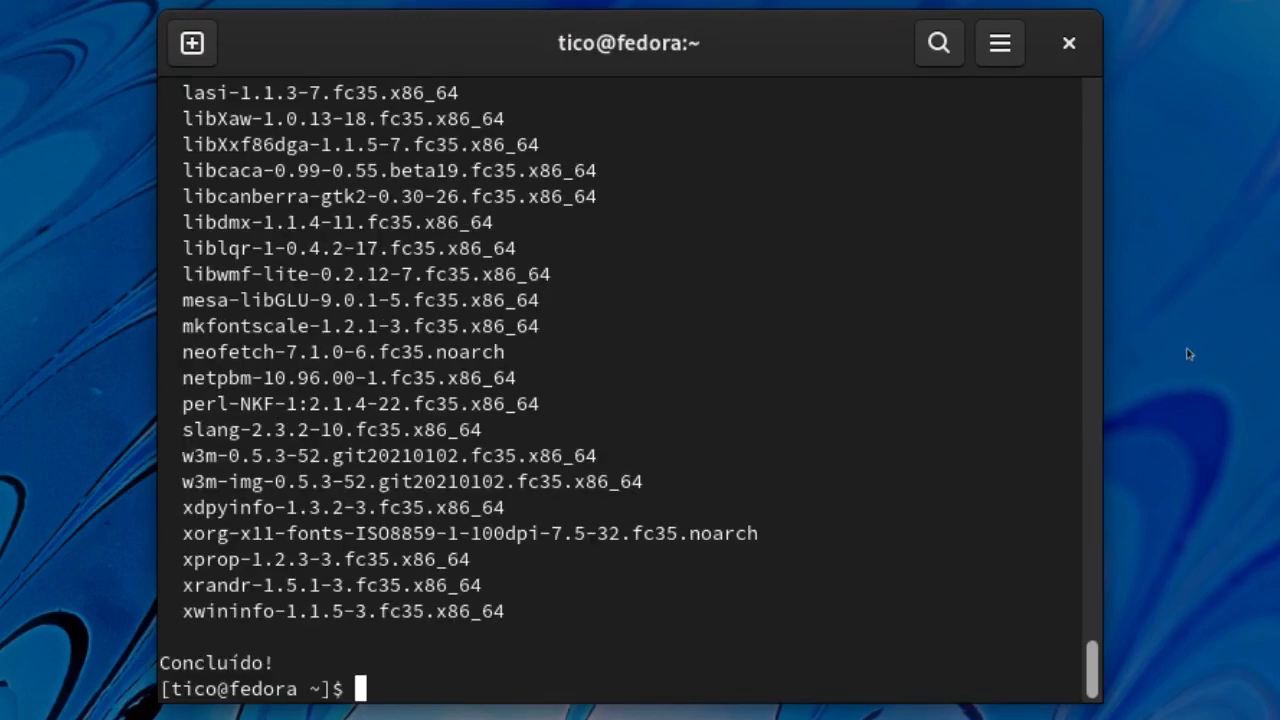
text(neofetch)
key(Return)
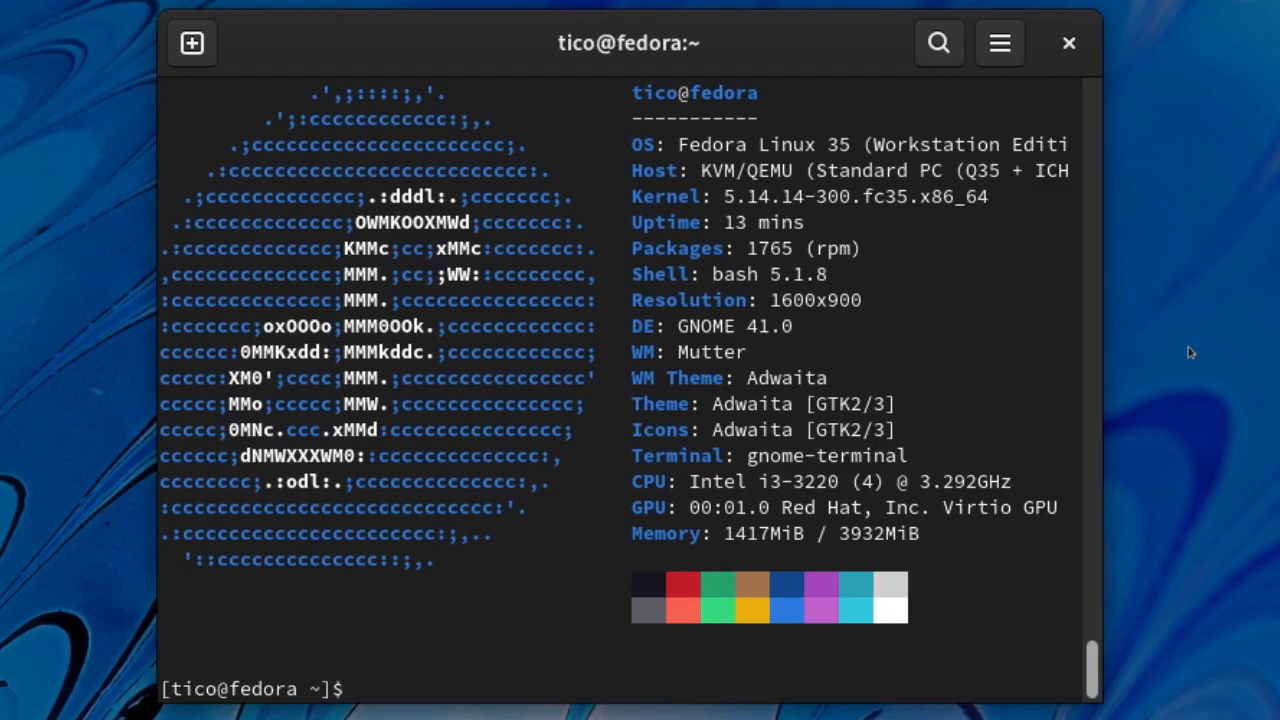
Step: Bring up the full Activities application grid with Super+A
key(super+a)
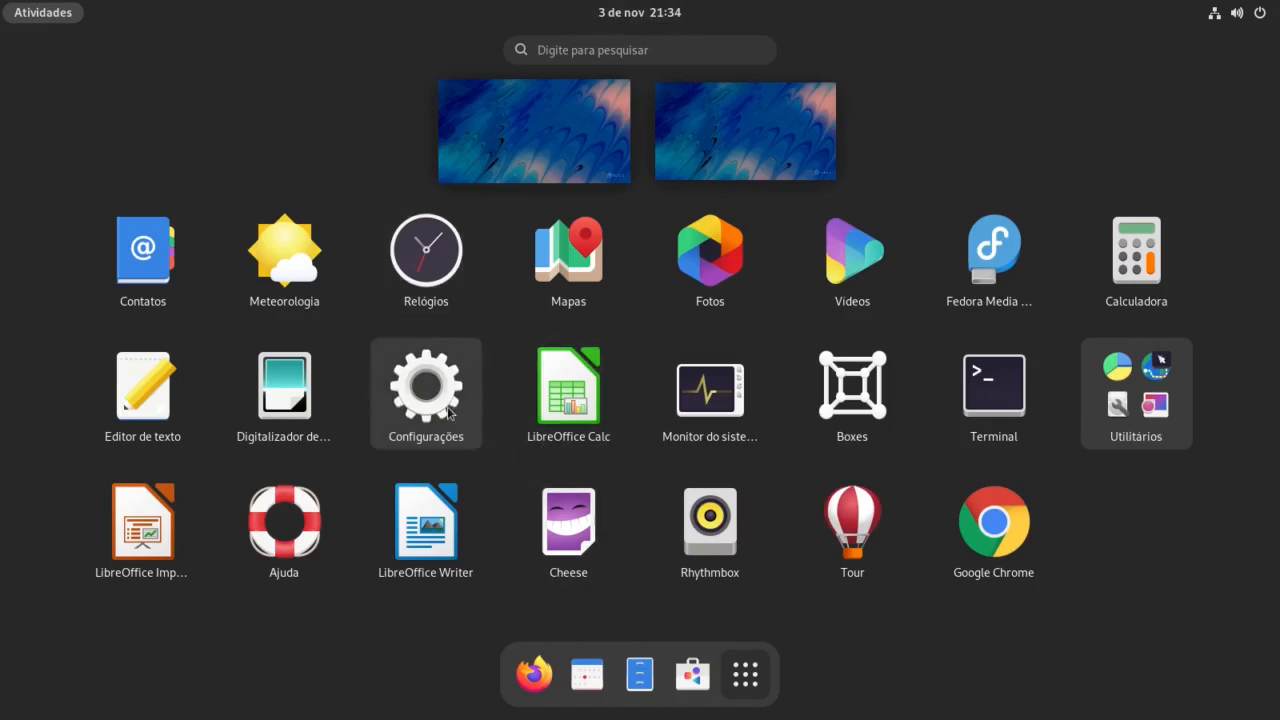
Step: Open Configurações and, on Energia, try Economia de energia, then return to Balanceado power mode
click(441, 399)
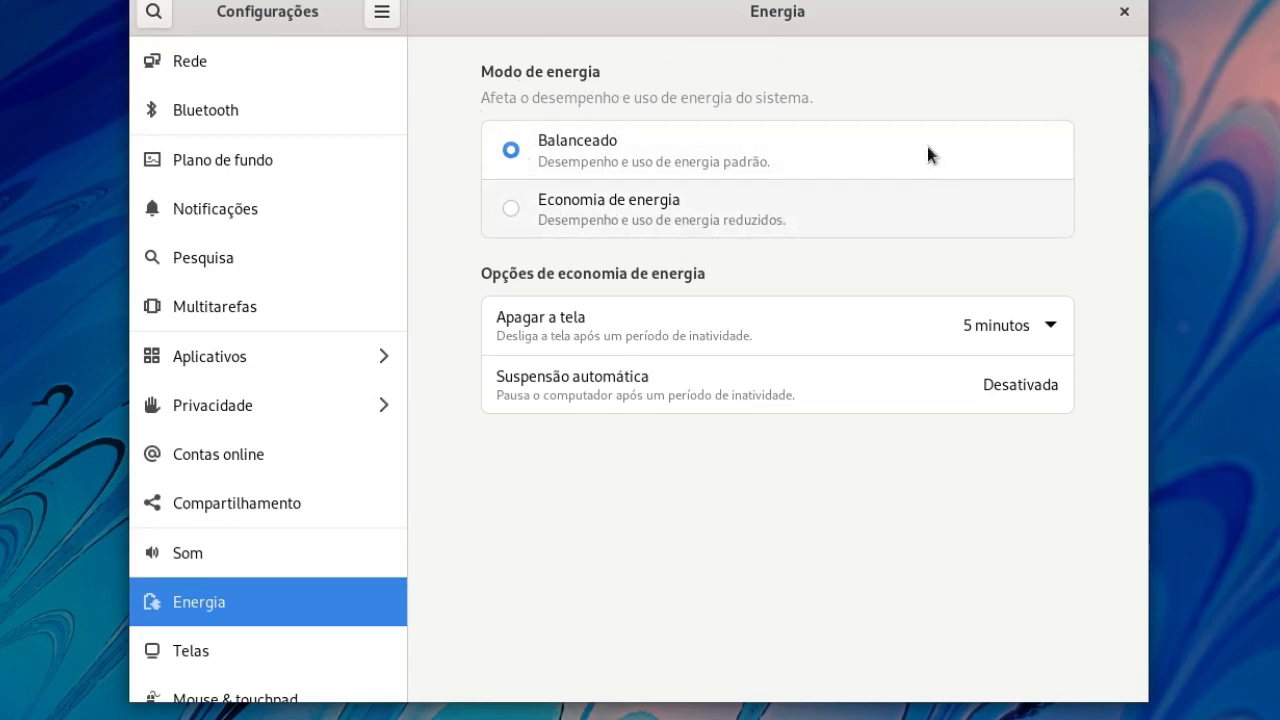
click(511, 208)
click(512, 149)
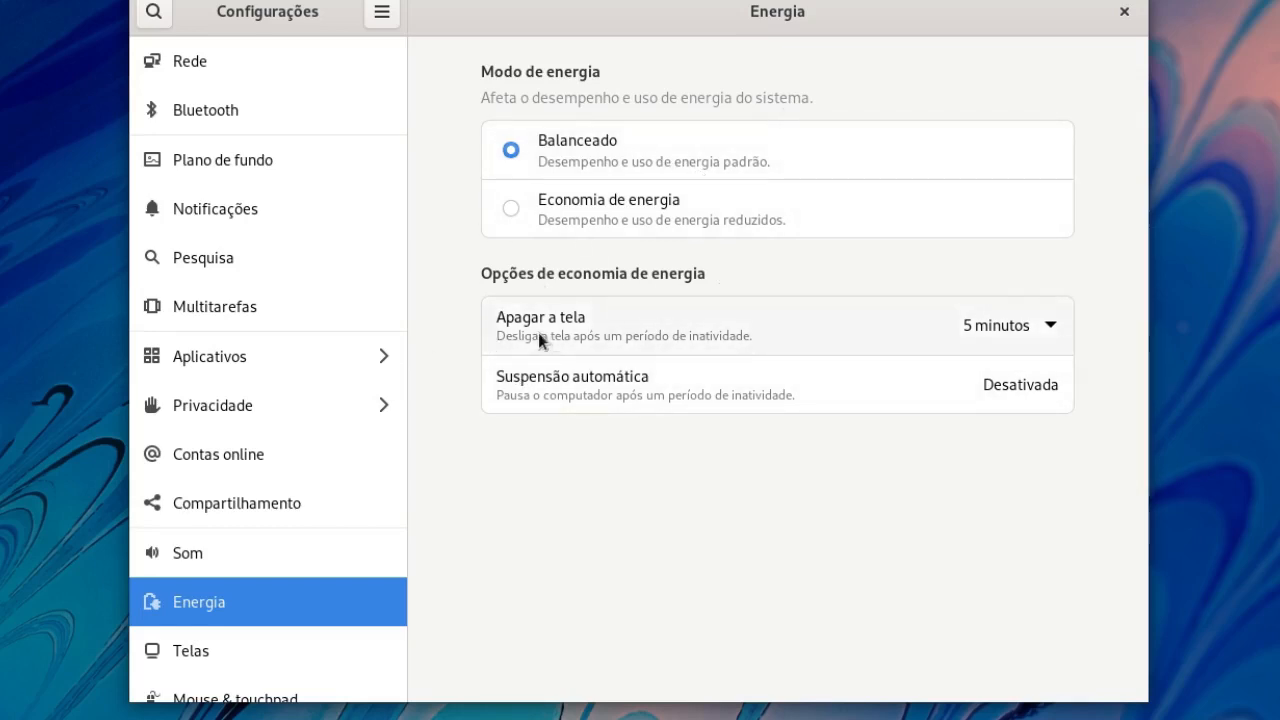
Step: Set Apagar a tela to Nunca so the screen never blanks
click(1045, 329)
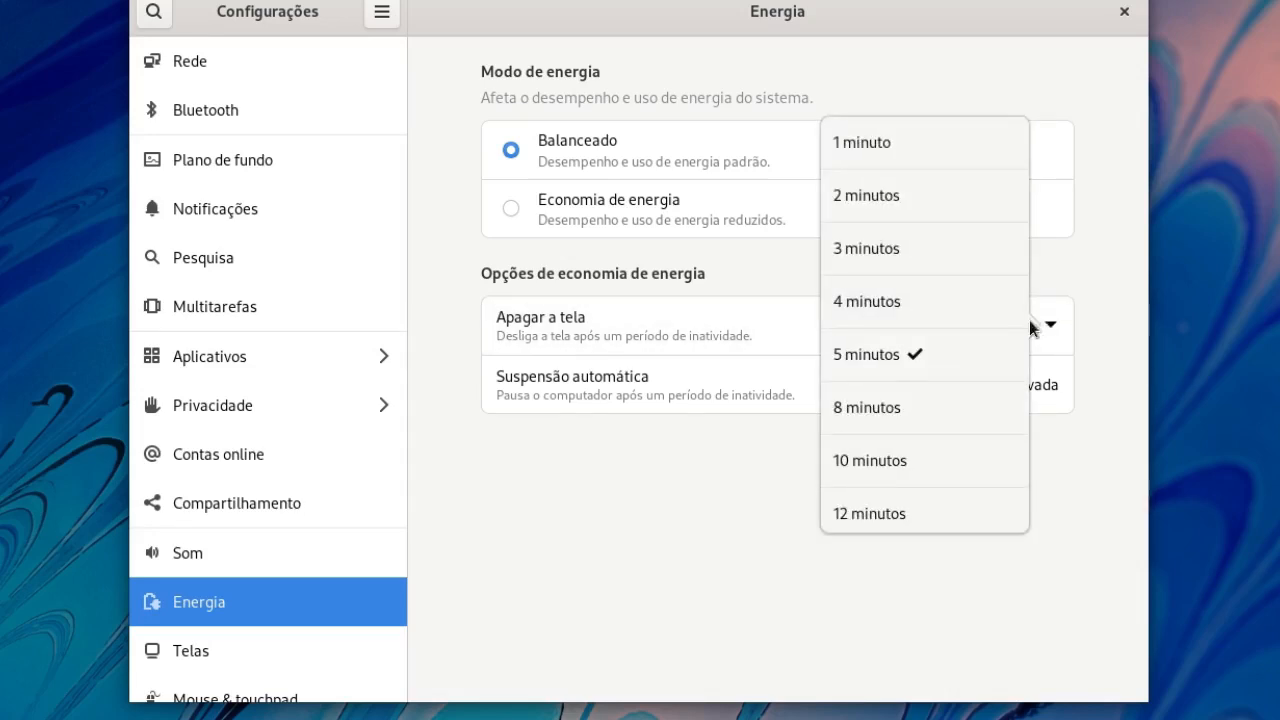
scroll(923, 528, down, 2)
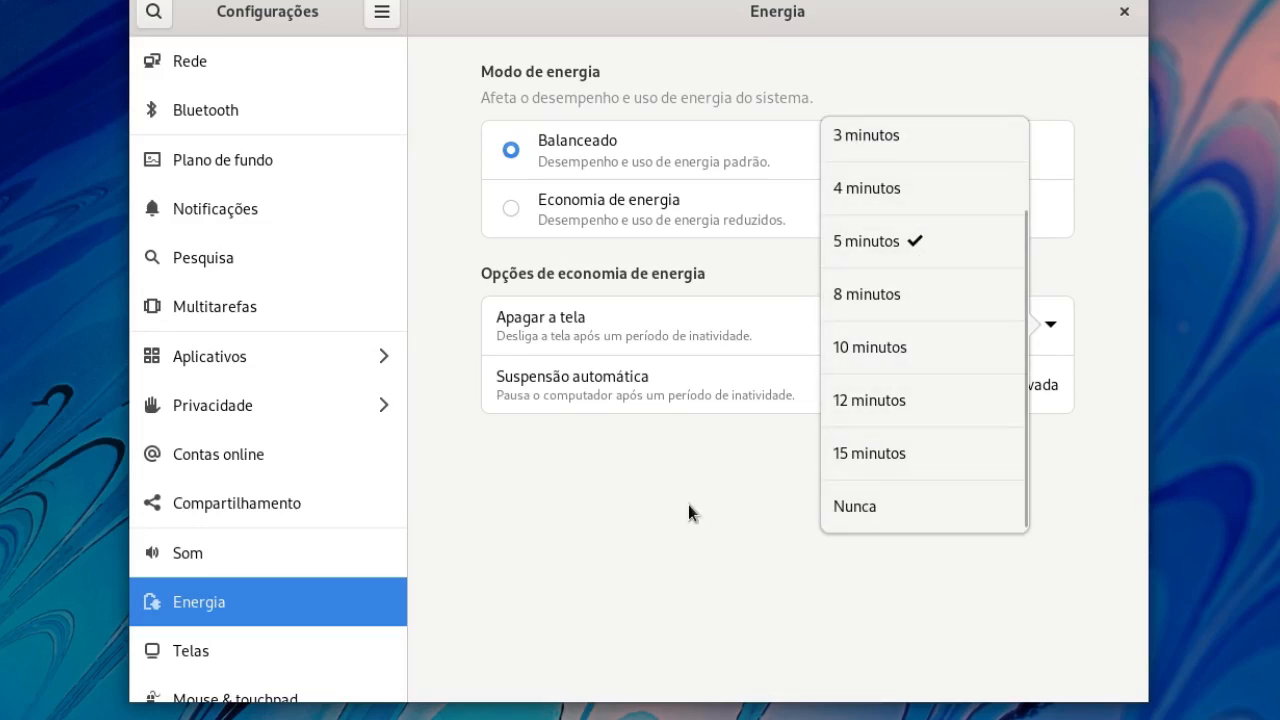
click(883, 506)
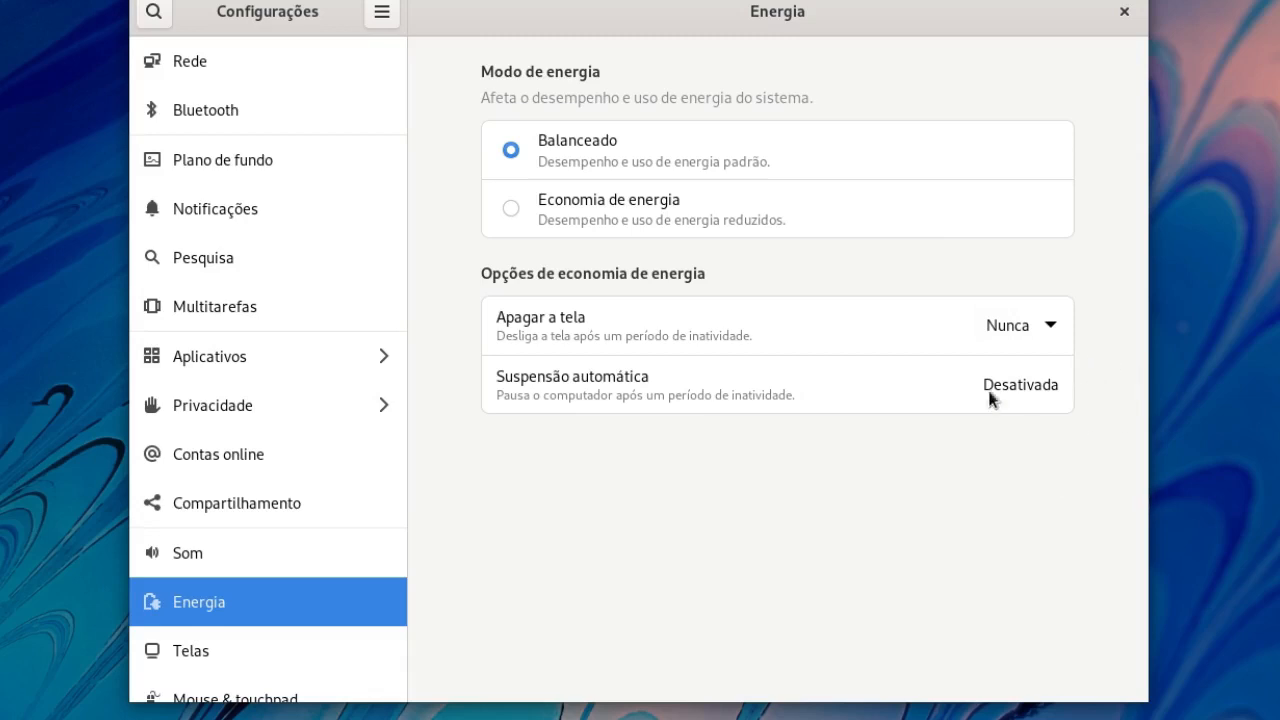
Step: Turn on Suspensão automática Quando ocioso, keeping the Atraso delay at 1 hora
click(1019, 397)
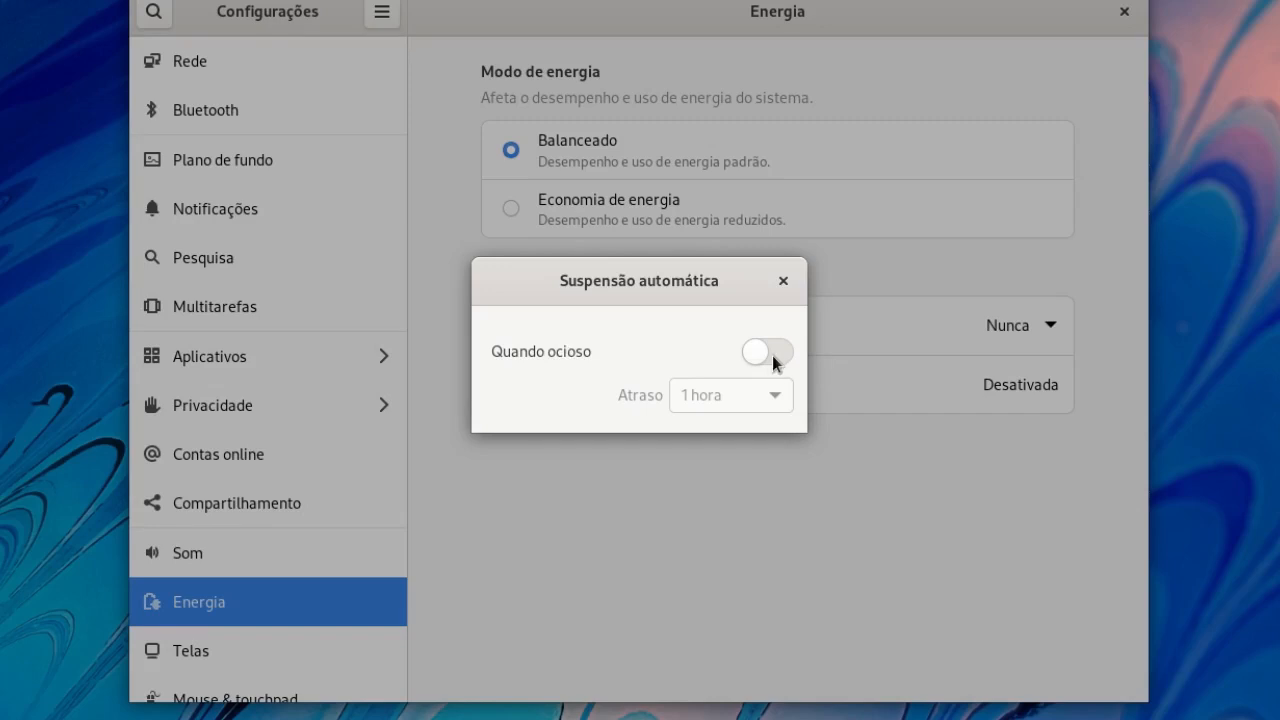
click(764, 351)
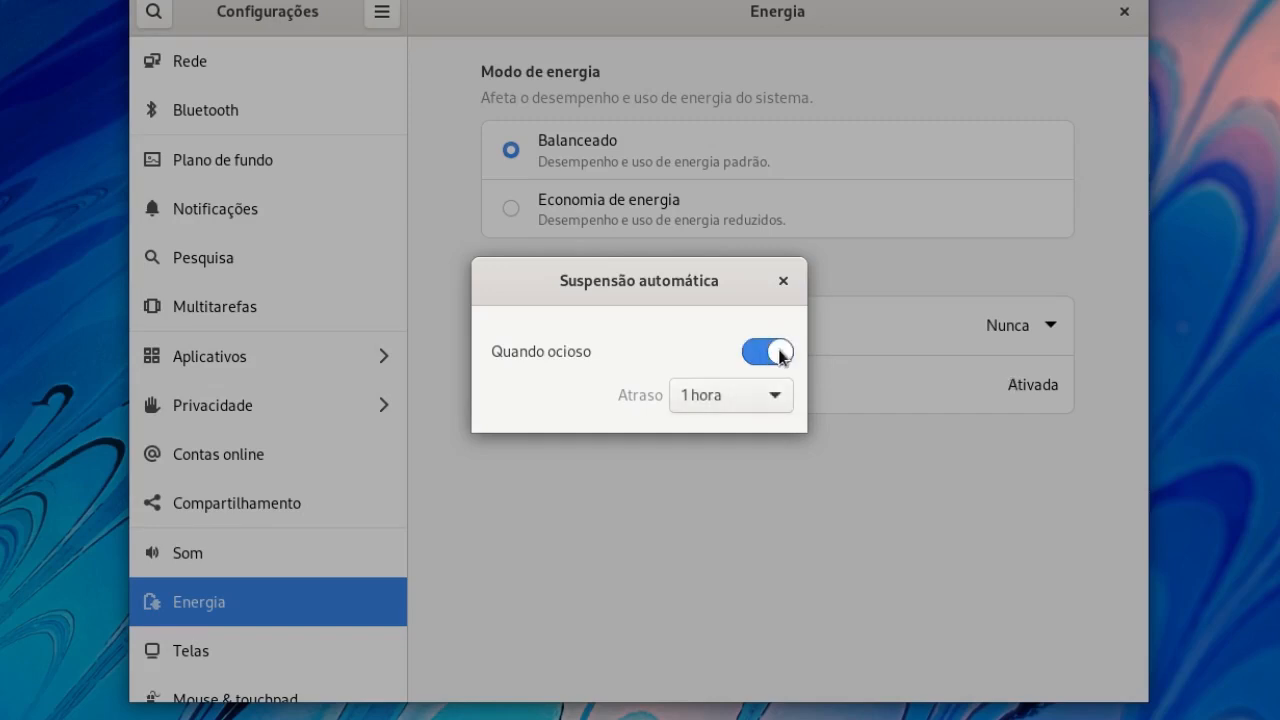
click(750, 354)
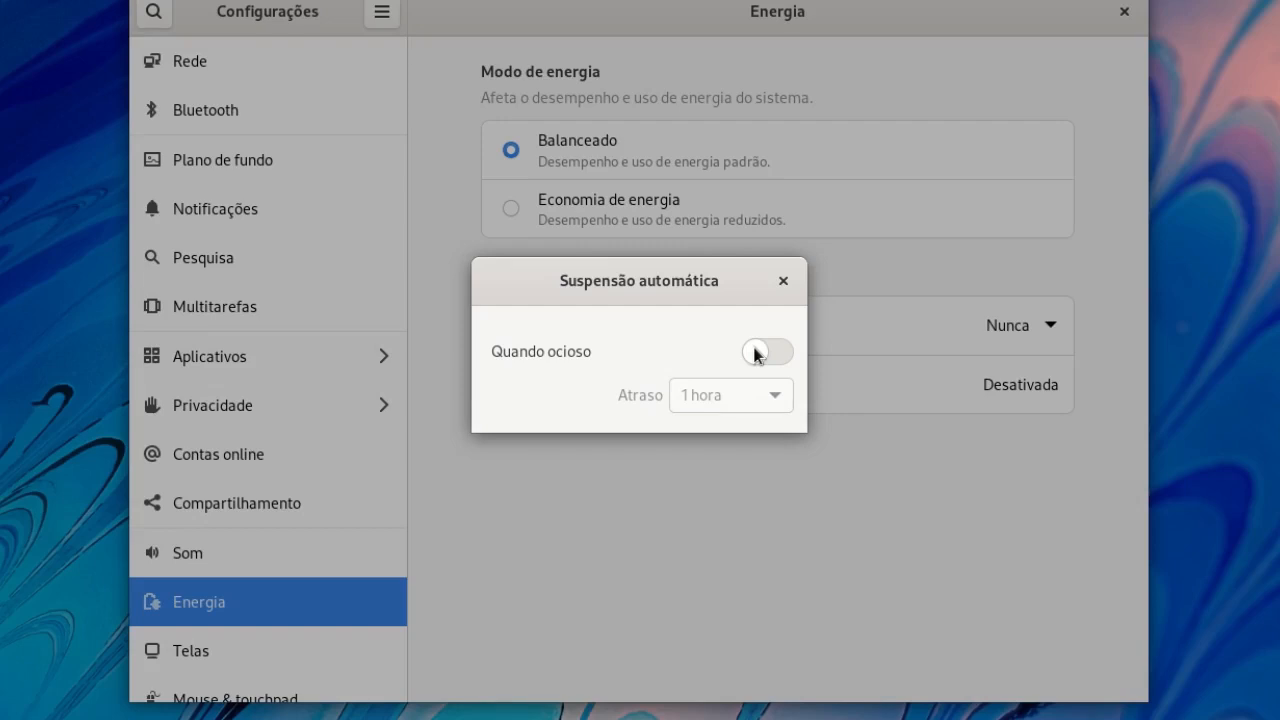
click(772, 354)
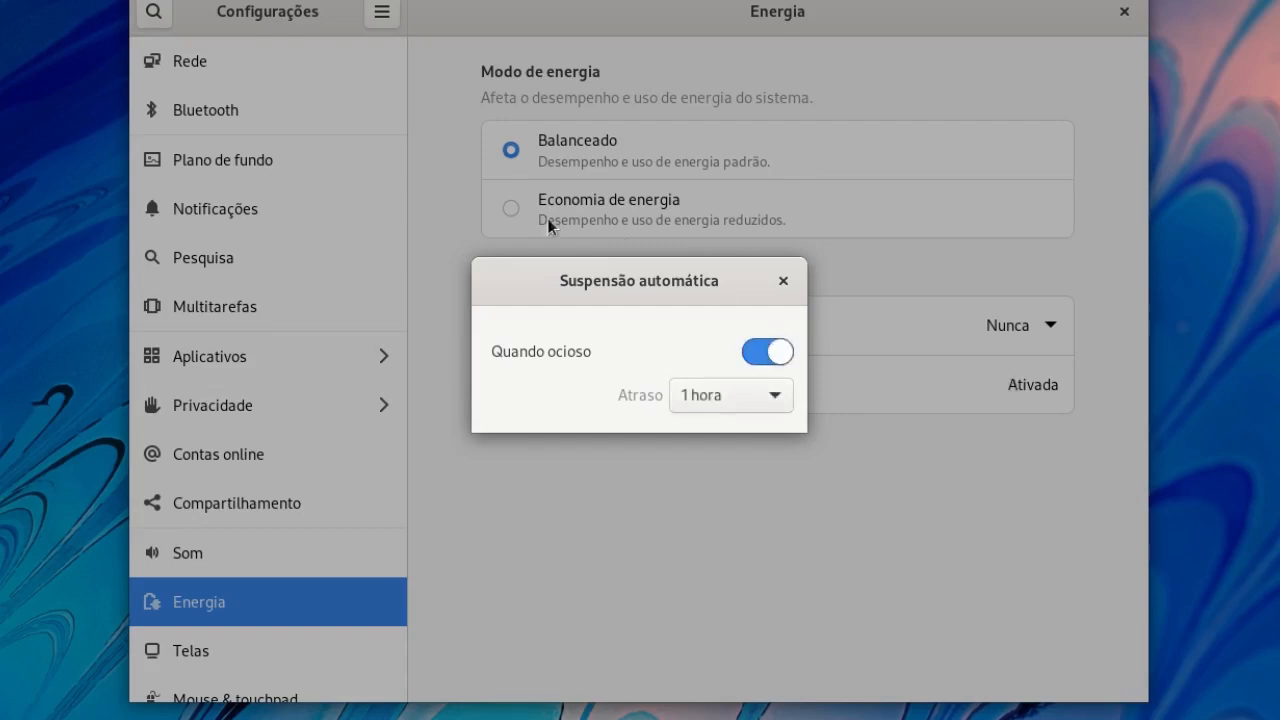
click(776, 398)
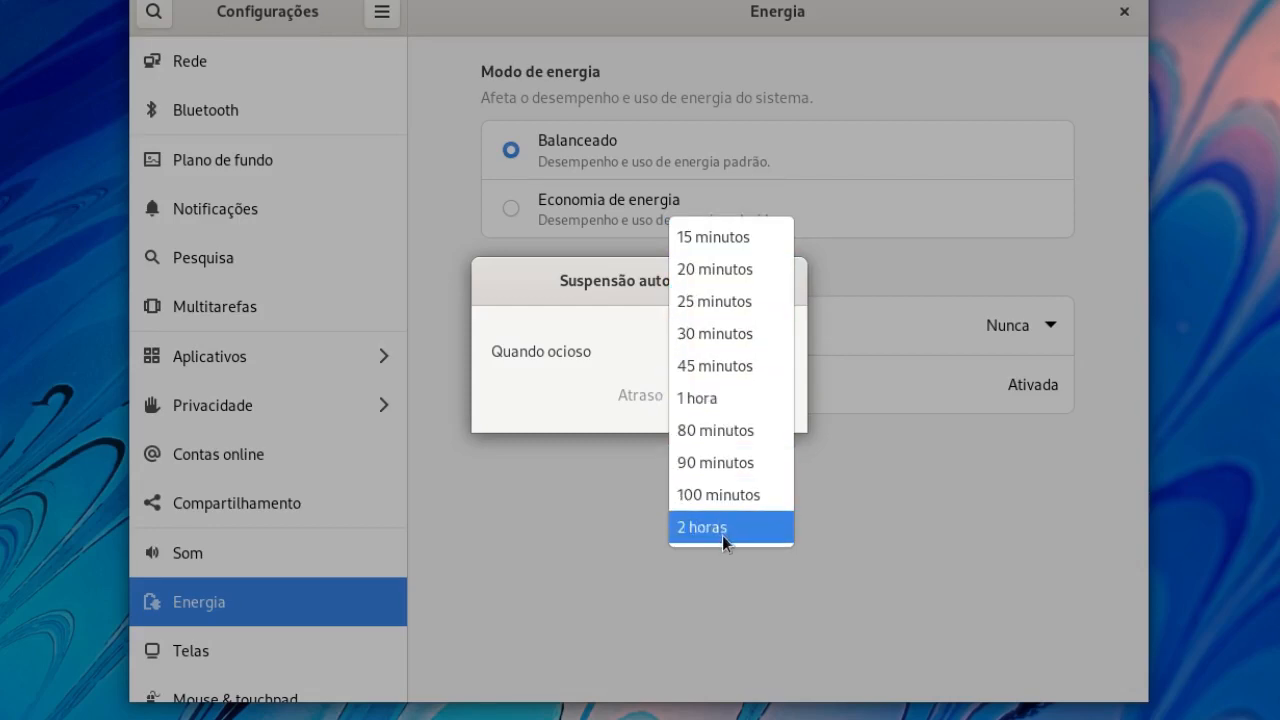
click(772, 398)
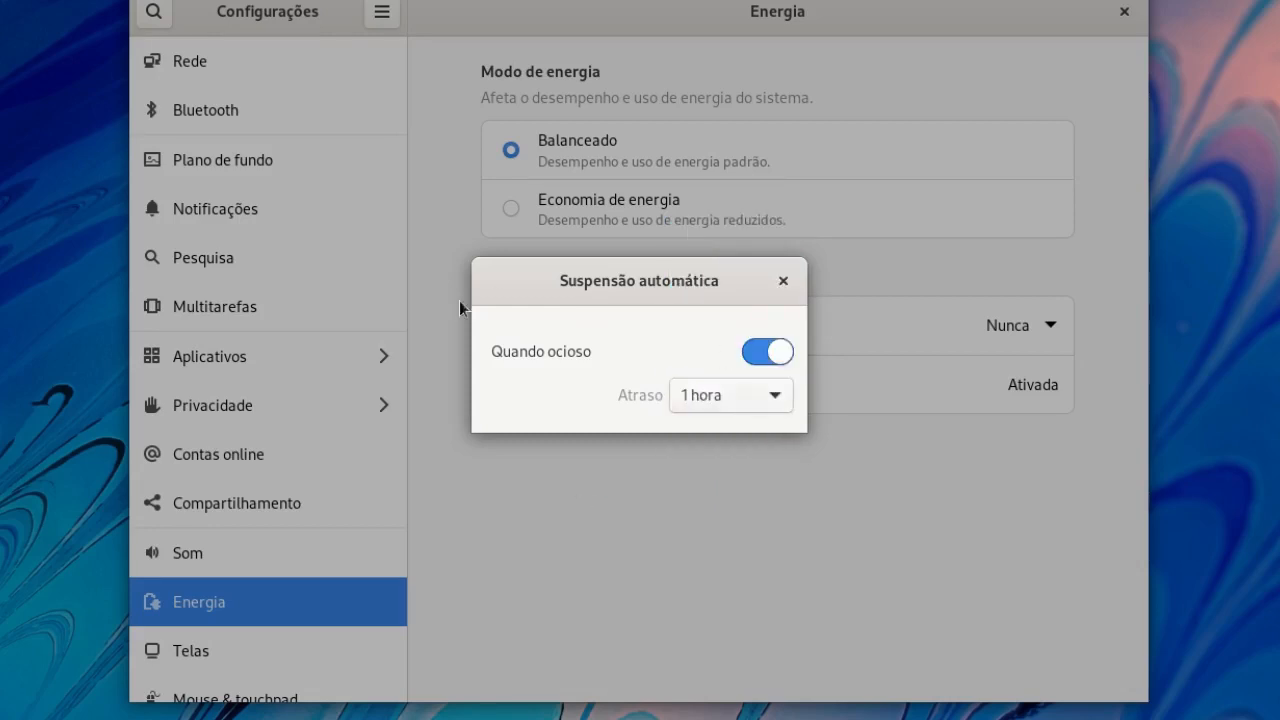
click(767, 396)
click(586, 480)
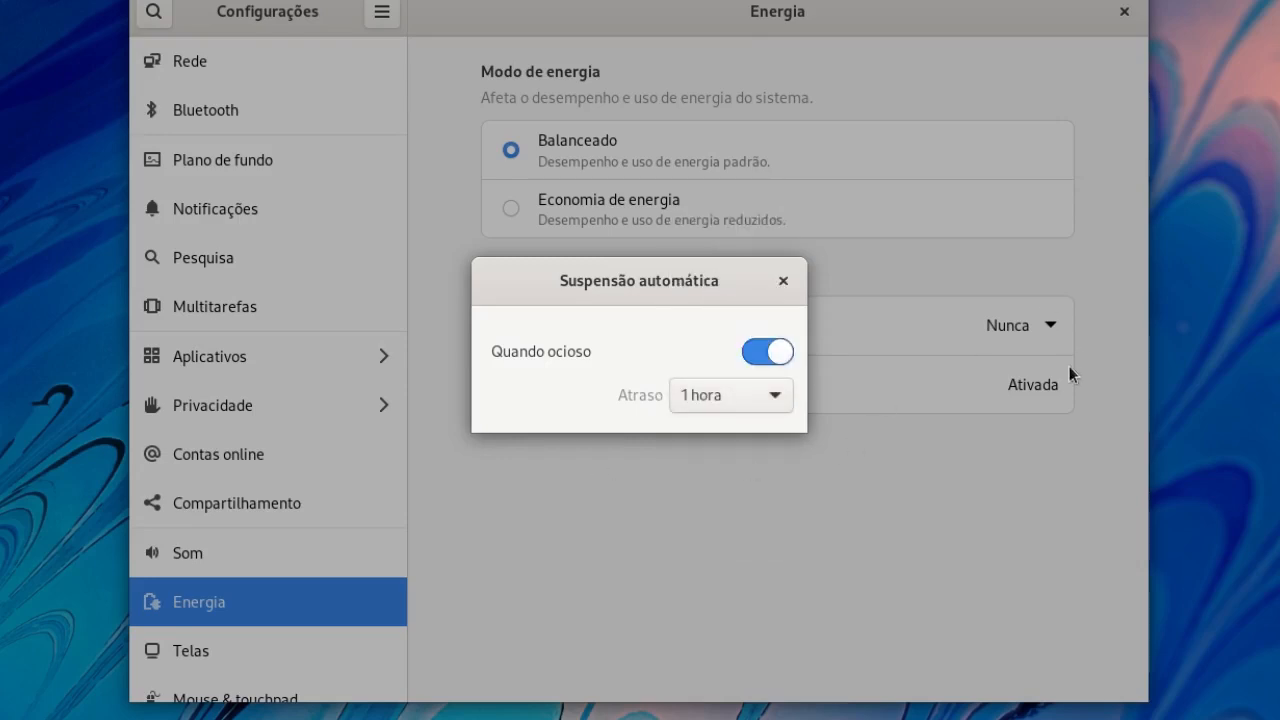
Step: Close the Suspensão automática dialog and leave the overview for the empty desktop
click(783, 281)
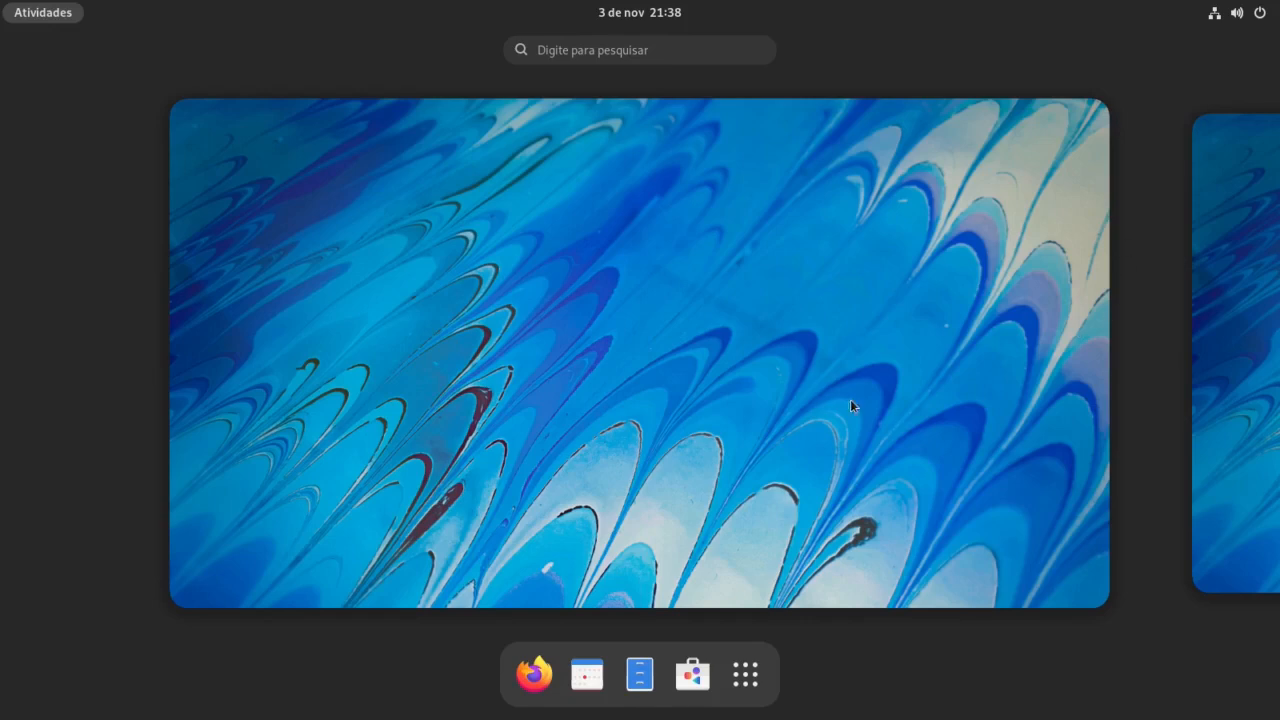
click(796, 360)
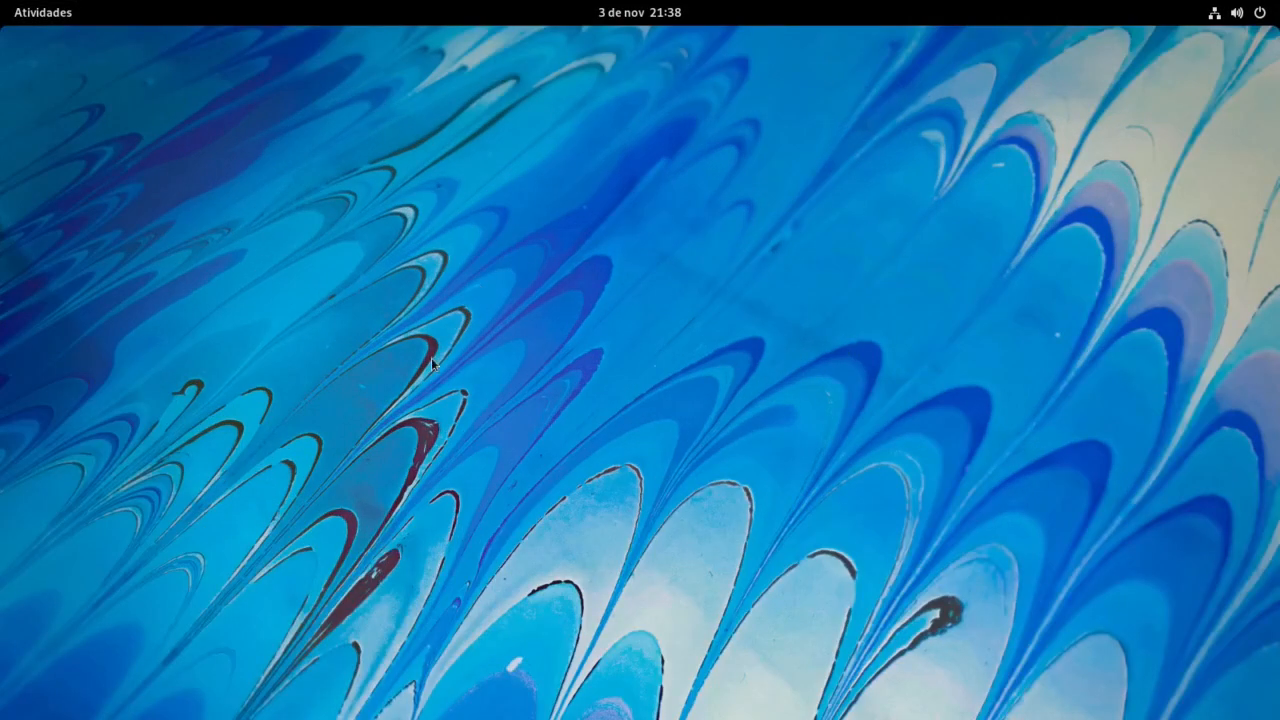